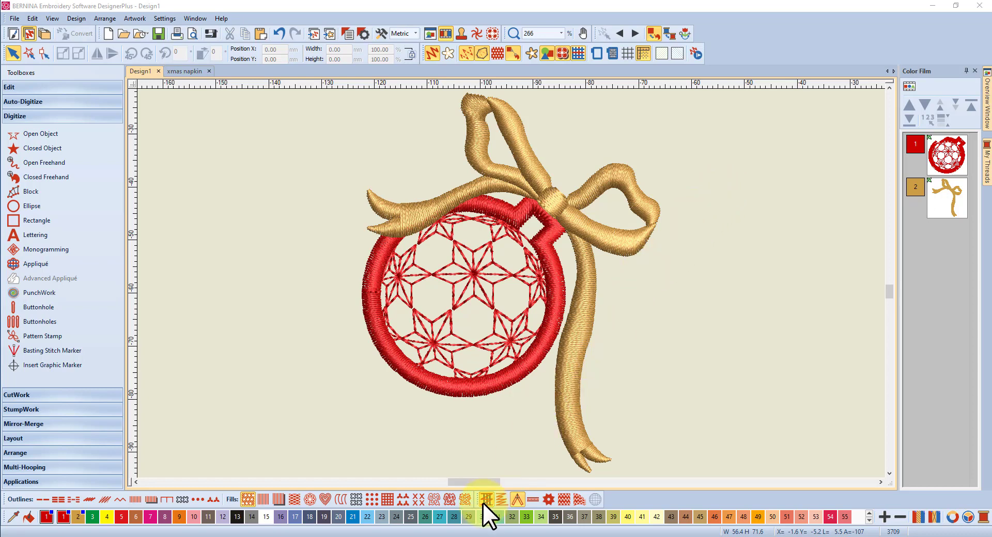
# Step: Examine the reference photo of the hooped napkin corner in Photos, then return to the embroidery design
pyautogui.click(341, 536)
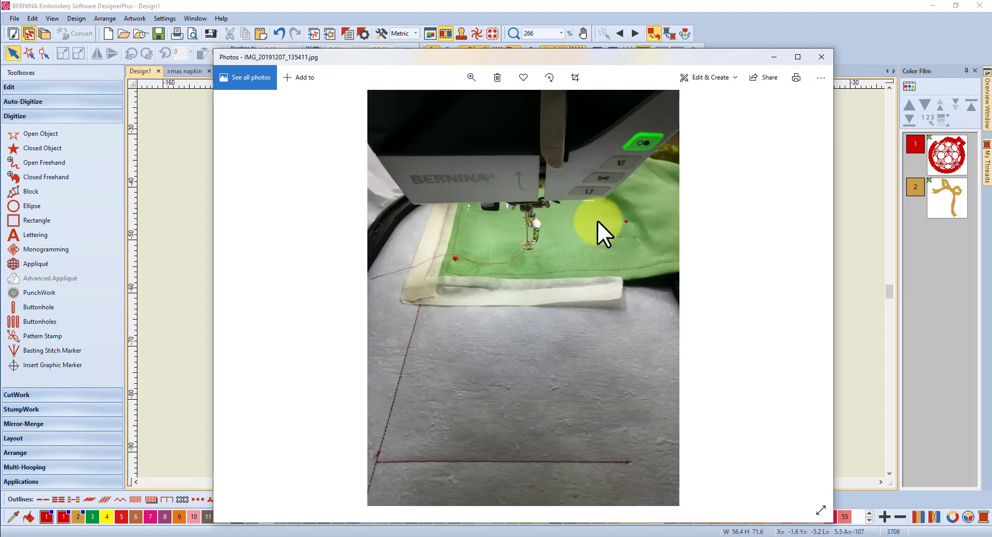
pyautogui.click(533, 248)
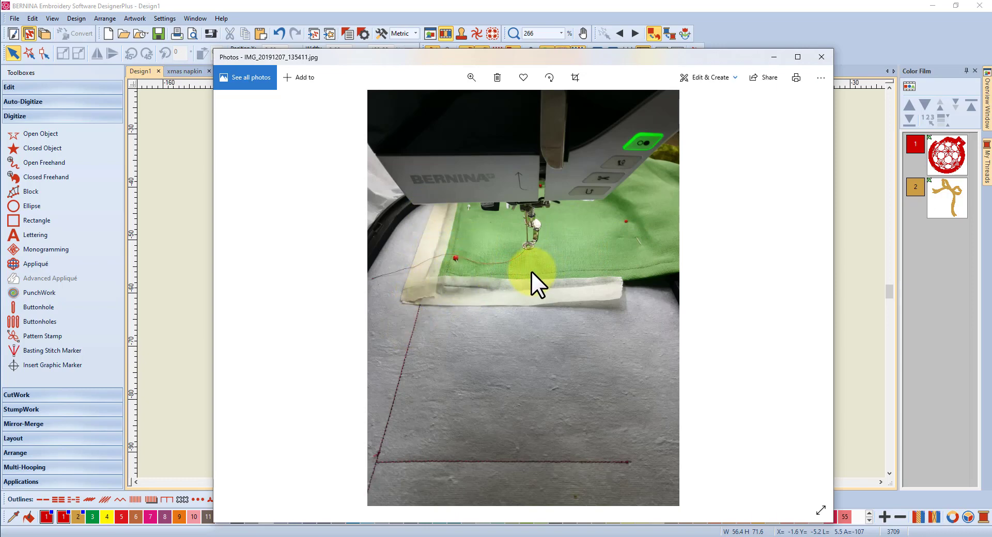
pyautogui.click(441, 298)
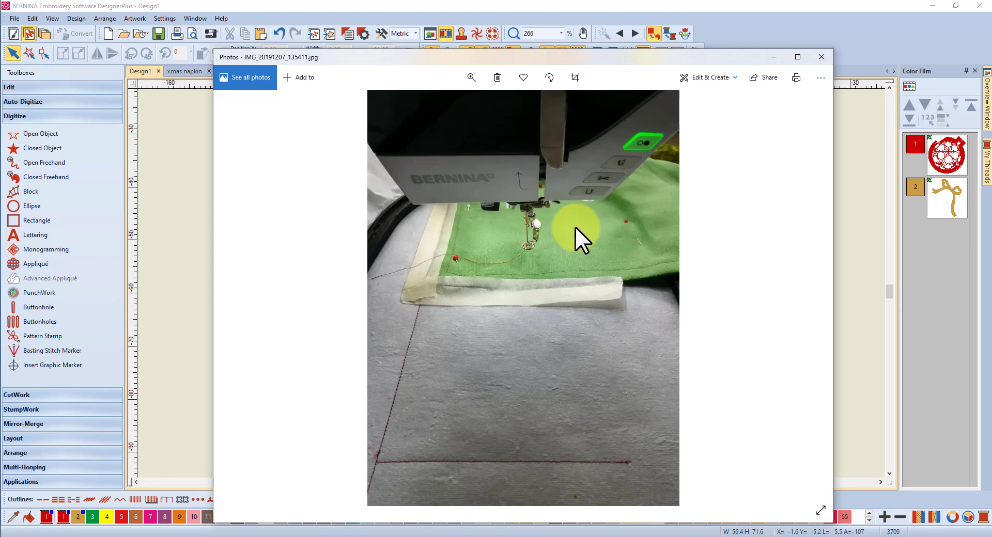
pyautogui.click(775, 57)
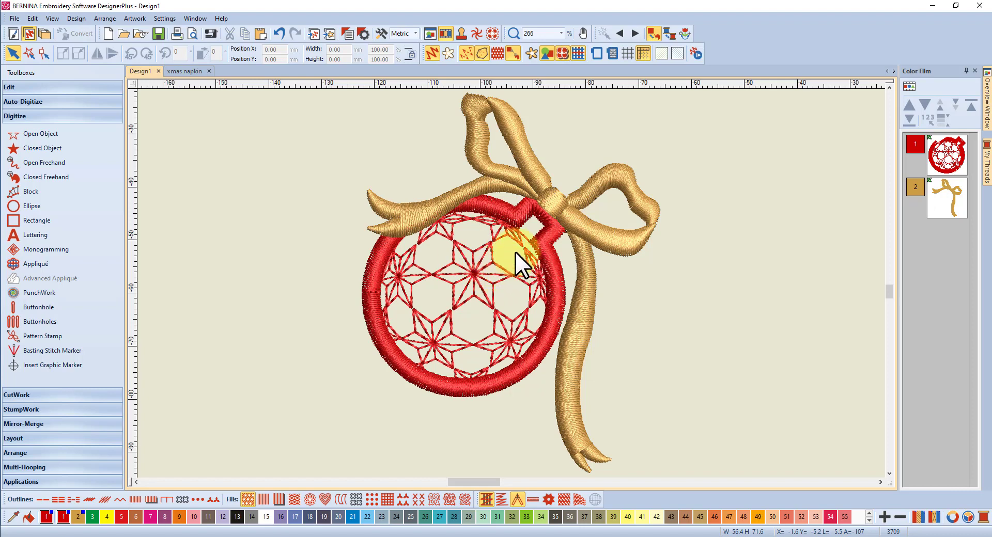
# Step: Show the work area behind the ornament design
pyautogui.scroll(-5, 512, 282)
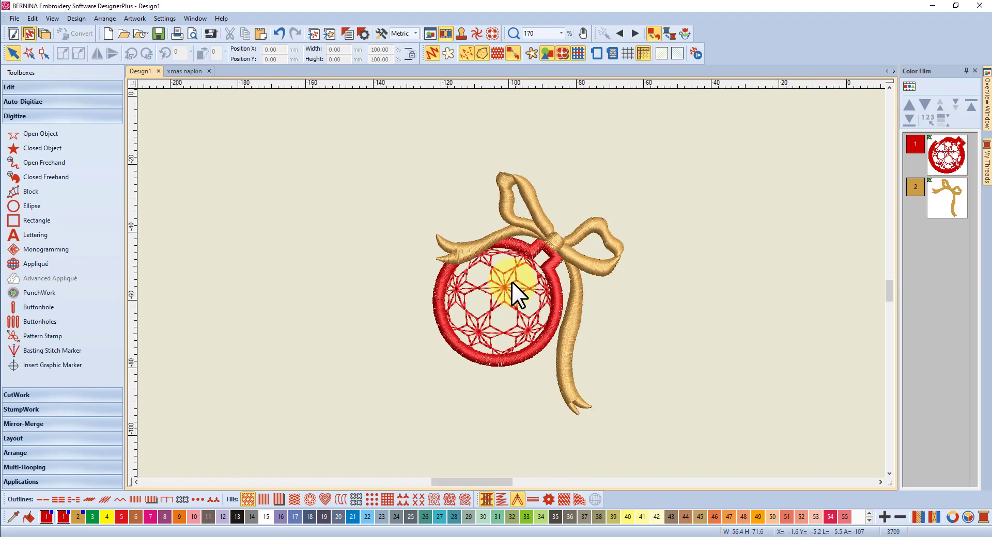
pyautogui.scroll(-2, 510, 284)
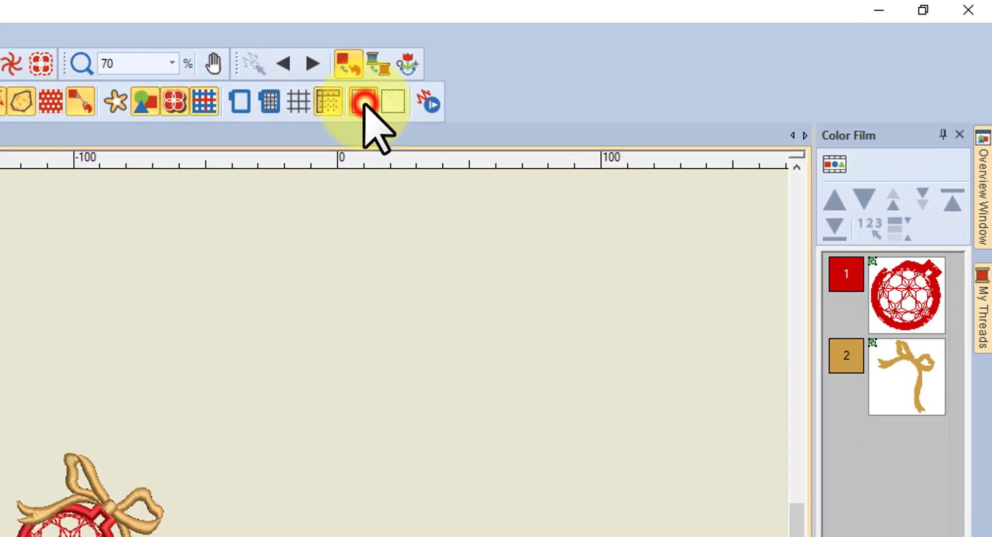
pyautogui.click(224, 126)
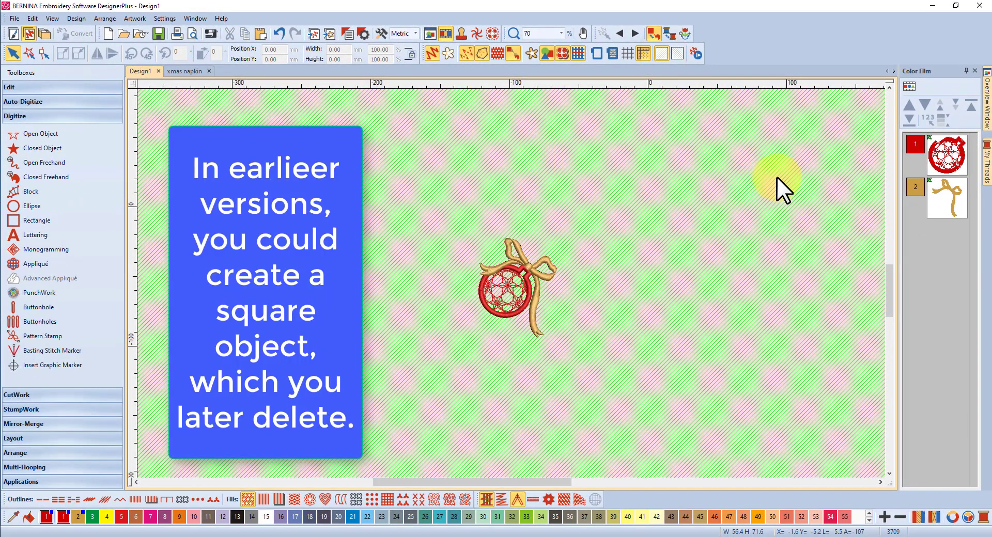
pyautogui.scroll(-6, 511, 281)
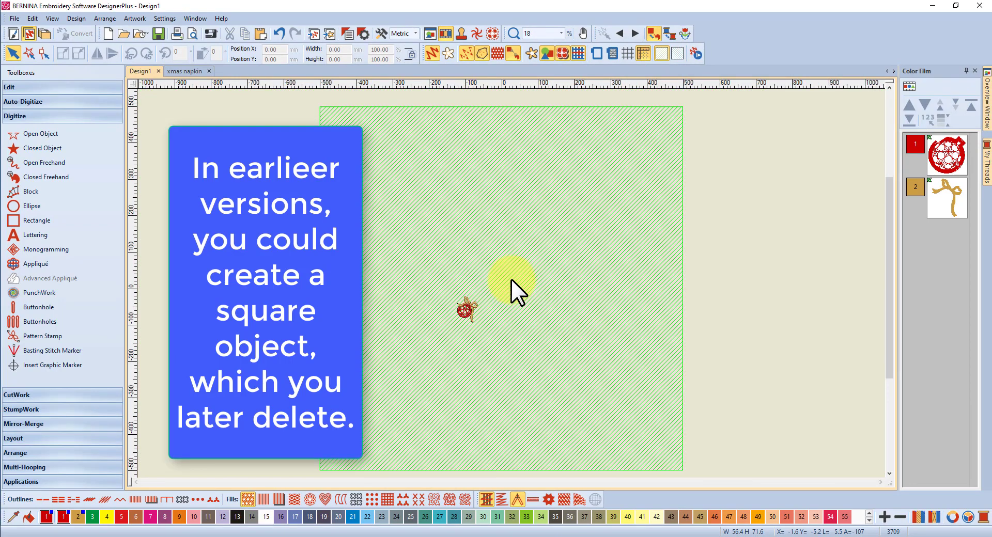
pyautogui.scroll(-1, 510, 275)
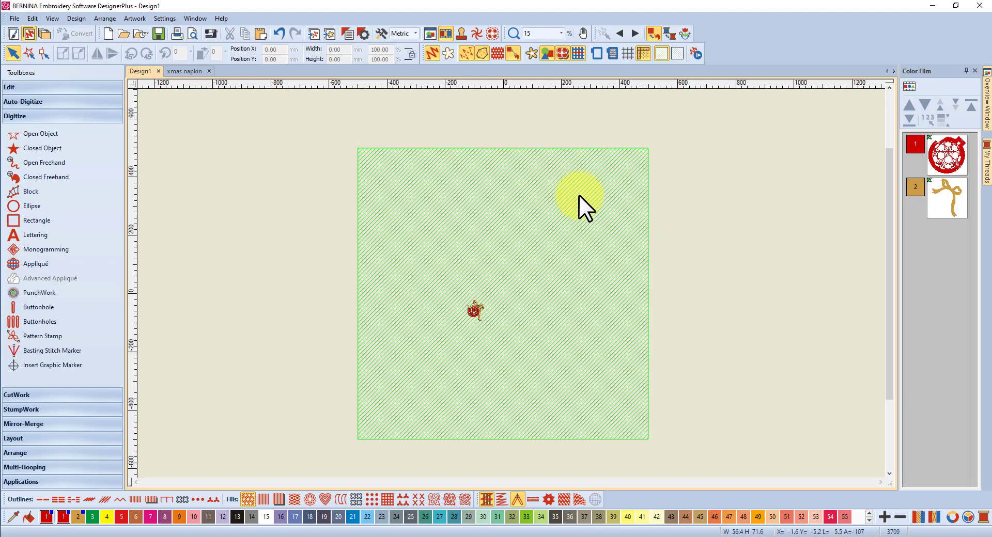
# Step: Define the work area as a square 450 mm wide and 450 mm high
pyautogui.rightClick(662, 53)
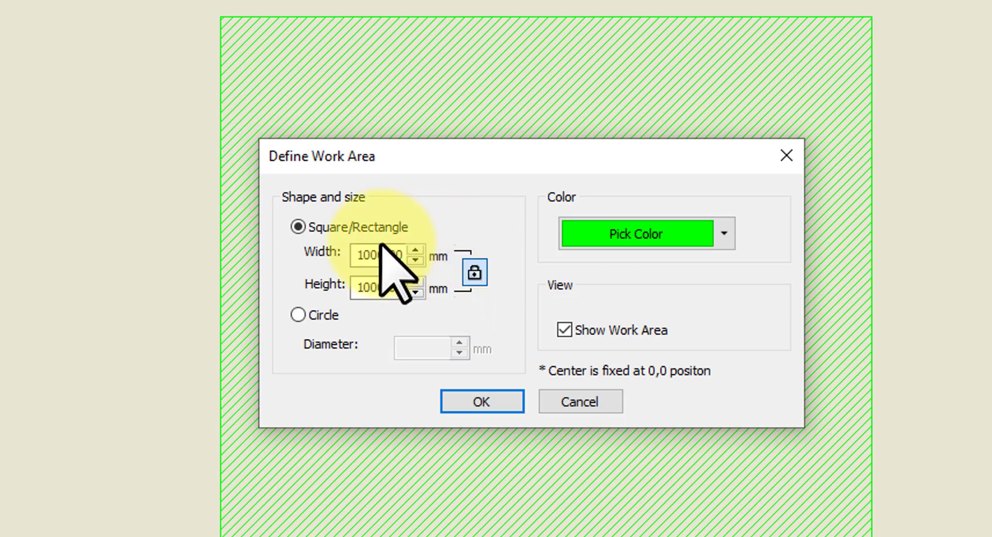
pyautogui.moveTo(405, 255); pyautogui.dragTo(356, 258)
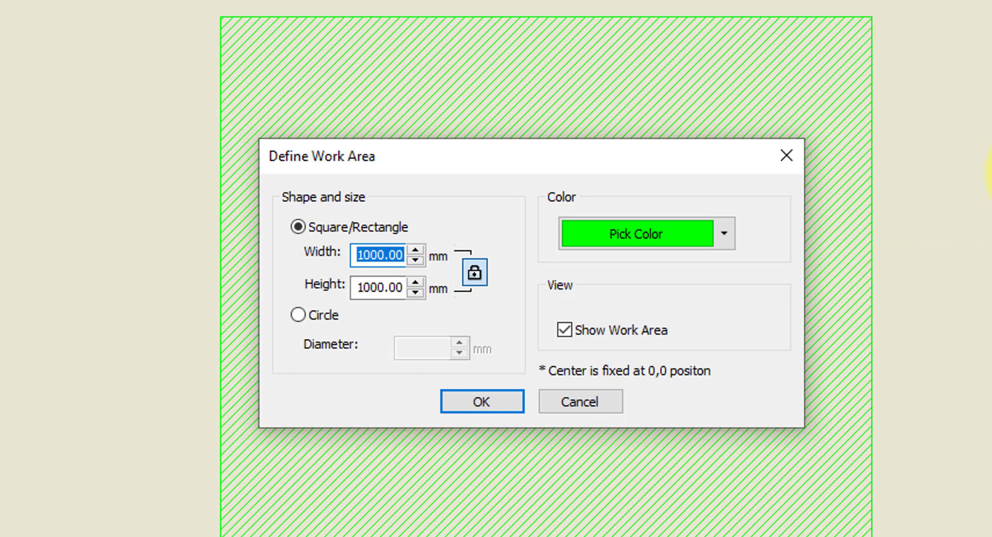
pyautogui.write('450')
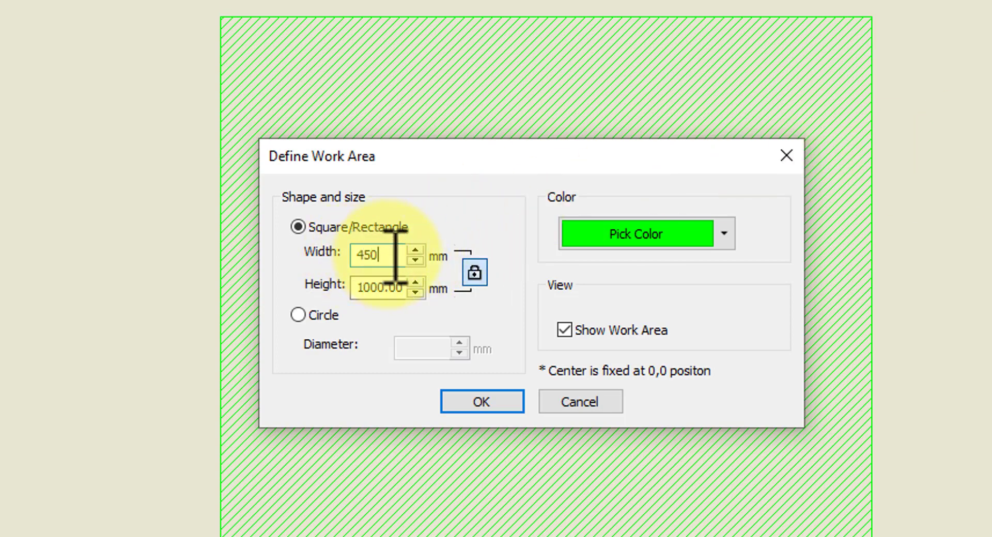
pyautogui.click(471, 278)
pyautogui.press('Return')
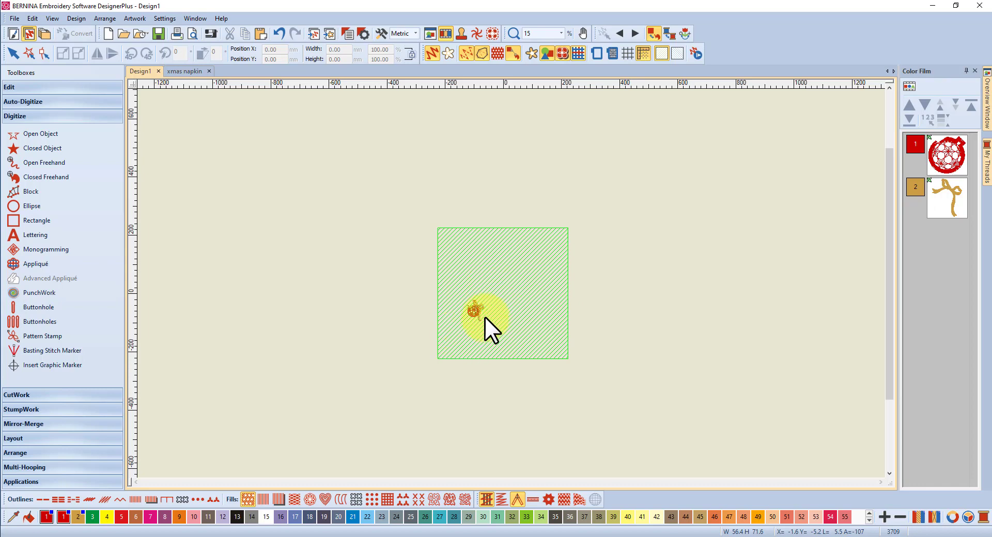
# Step: Move the whole ornament-and-bow design toward the work area's lower-left corner, to about X -122 mm, Y -117 mm
pyautogui.scroll(3, 484, 317)
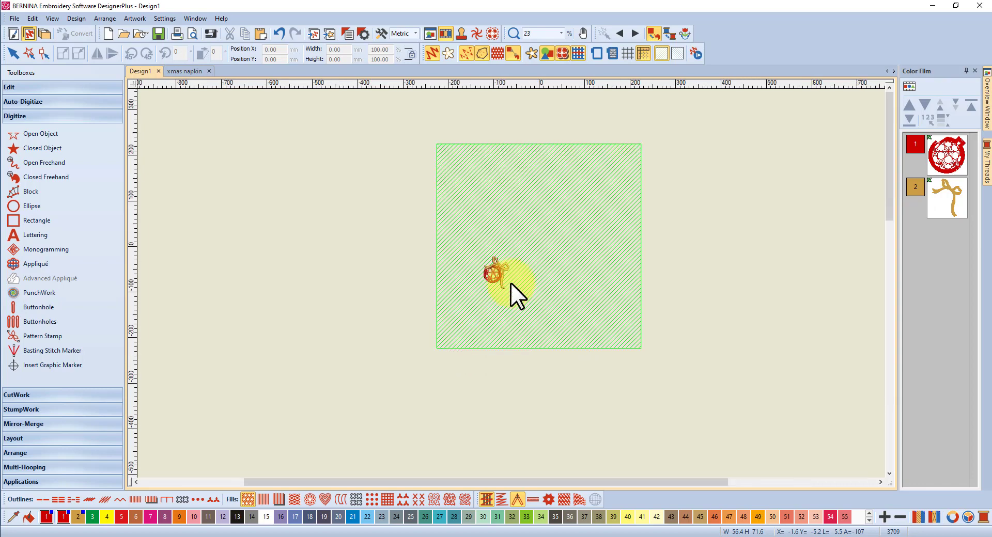
pyautogui.scroll(1, 511, 283)
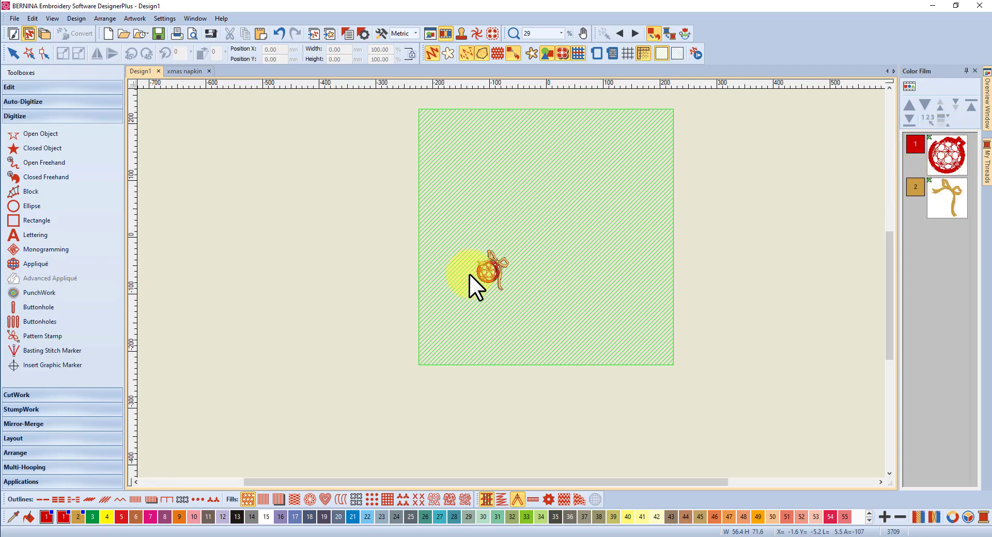
pyautogui.click(949, 156)
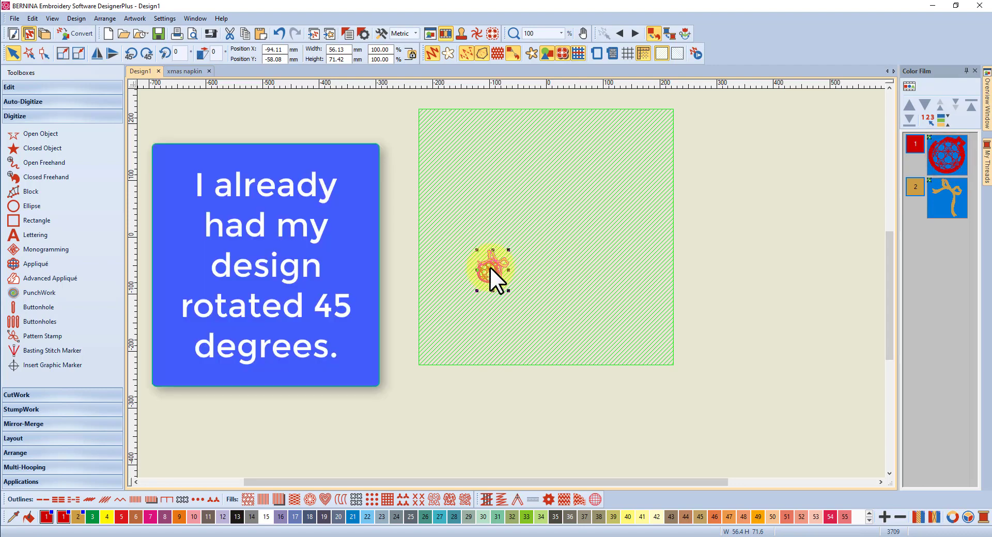
pyautogui.moveTo(492, 267); pyautogui.dragTo(486, 283)
pyautogui.moveTo(482, 297); pyautogui.dragTo(475, 301)
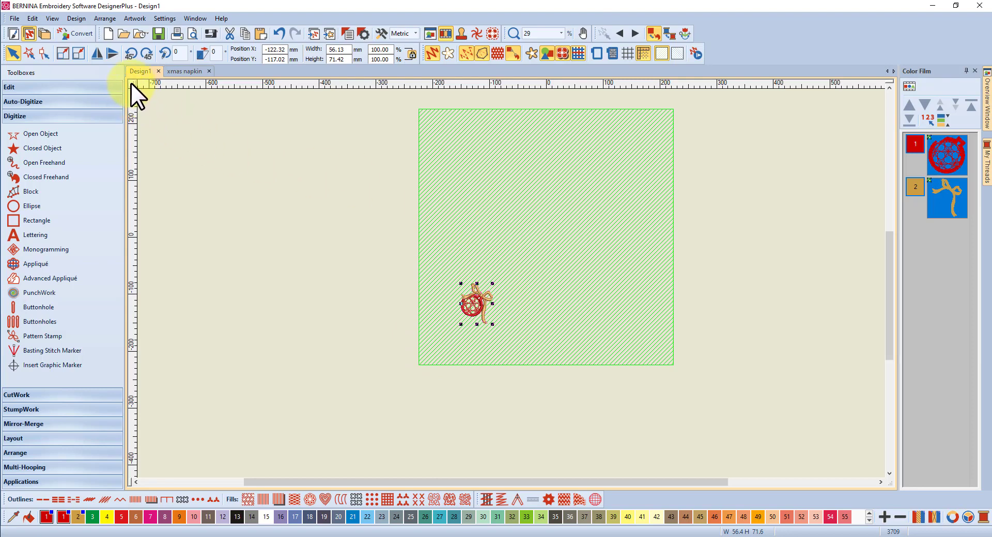
# Step: Set the ruler zero point at the work area's lower-left corner and add a horizontal guide at about 144 mm, along the design's top edge
pyautogui.moveTo(135, 86); pyautogui.dragTo(417, 365)
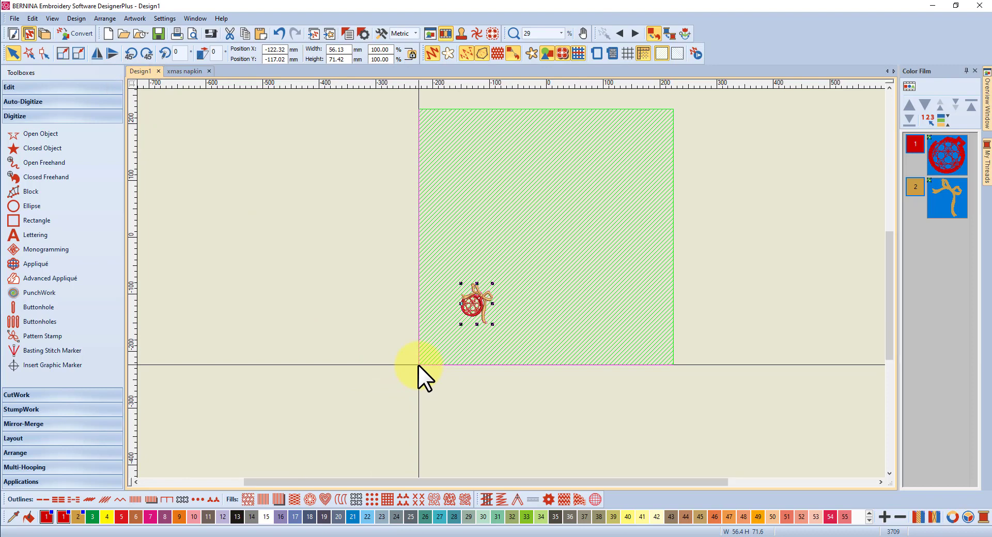
pyautogui.moveTo(418, 366); pyautogui.dragTo(419, 365)
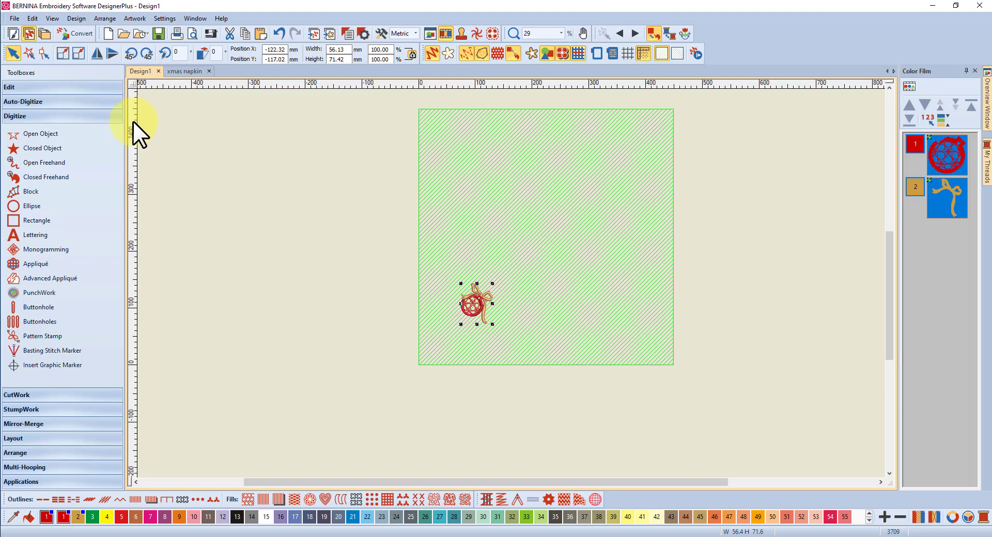
pyautogui.moveTo(132, 121); pyautogui.dragTo(187, 283)
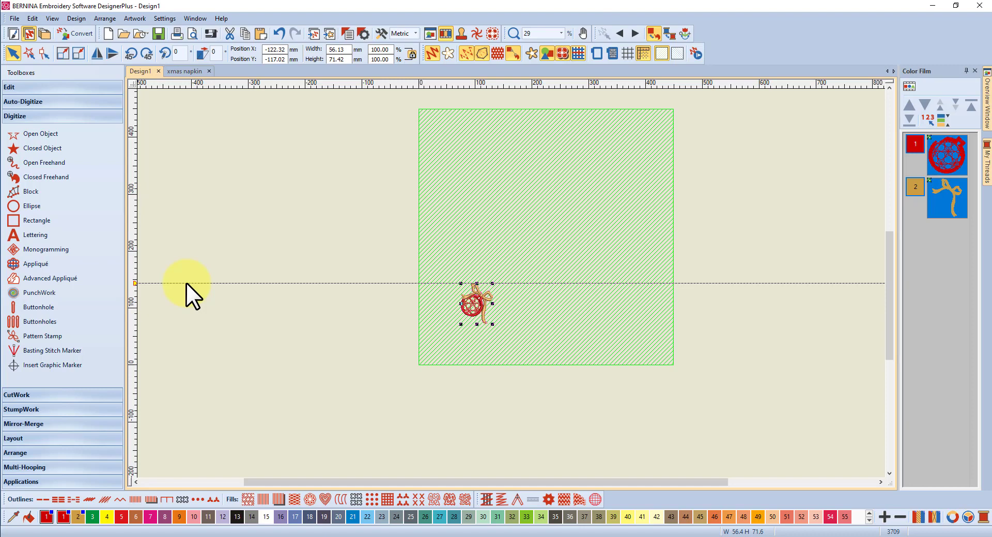
pyautogui.moveTo(187, 283); pyautogui.dragTo(187, 283)
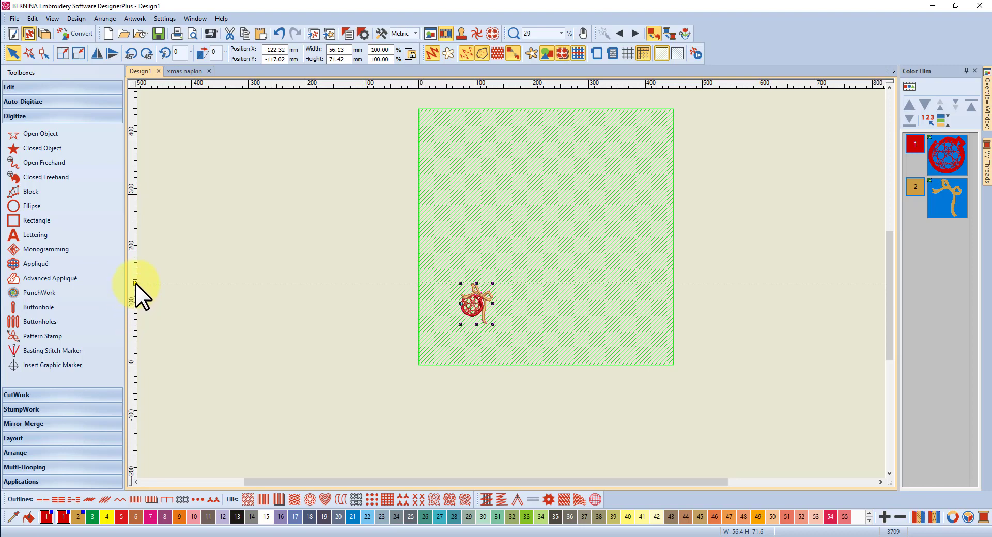
# Step: Add a vertical guide at about 140 mm, just beyond the design's right edge
pyautogui.scroll(3, 138, 284)
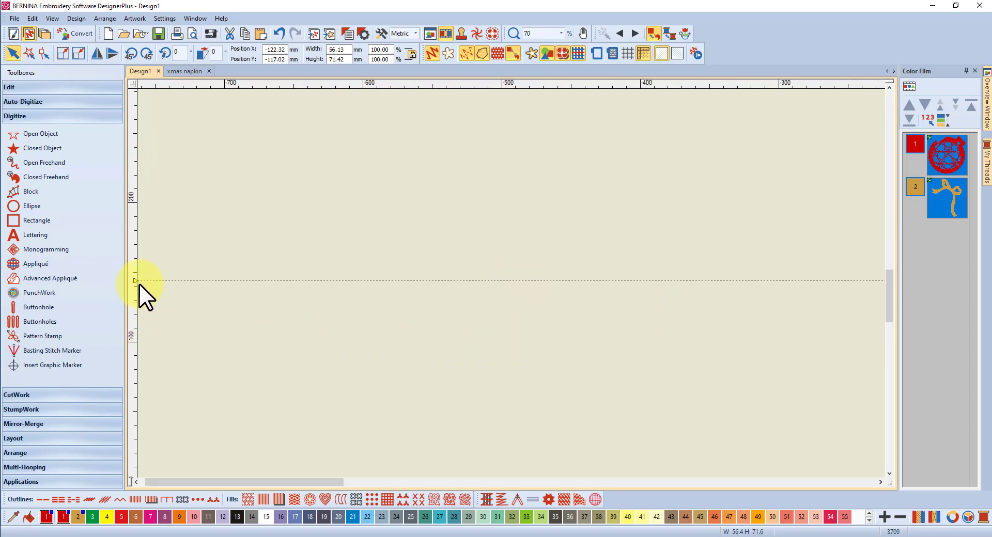
pyautogui.scroll(2, 141, 281)
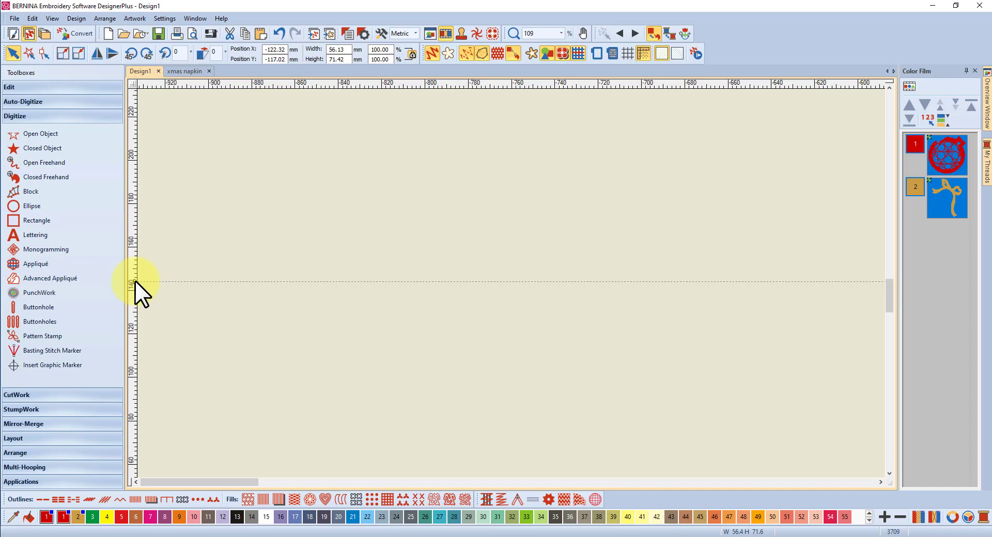
pyautogui.scroll(-10, 511, 283)
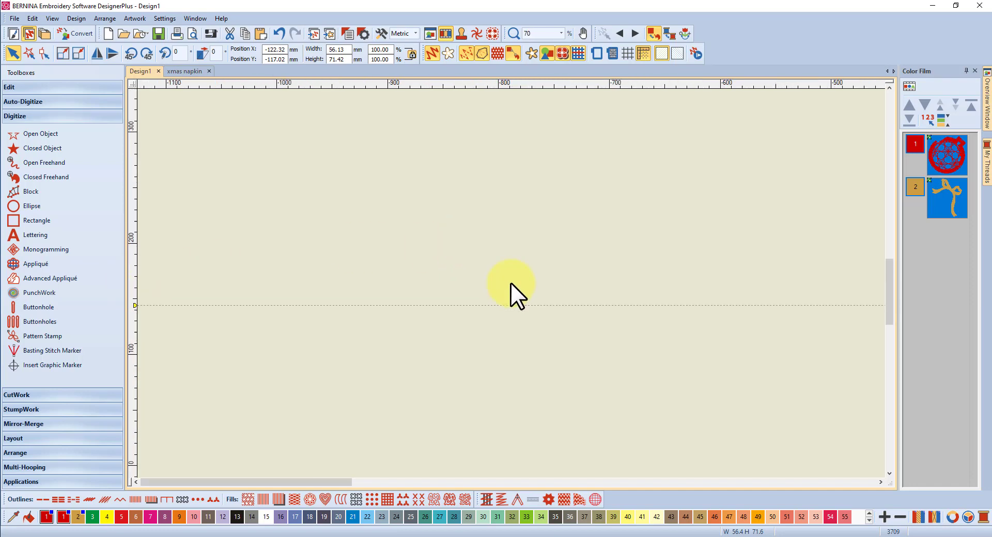
pyautogui.scroll(-2, 511, 283)
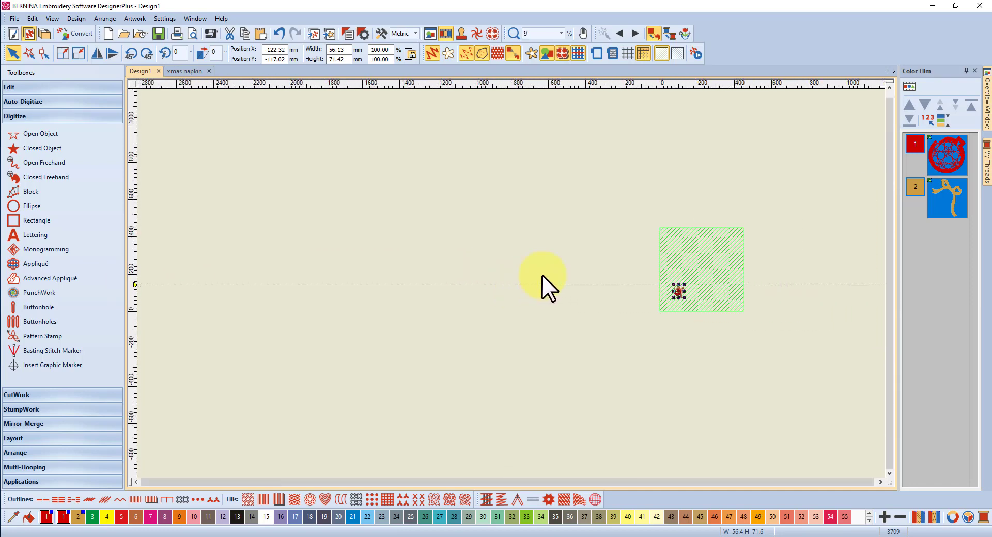
pyautogui.moveTo(687, 284); pyautogui.dragTo(501, 284)
pyautogui.scroll(7, 506, 284)
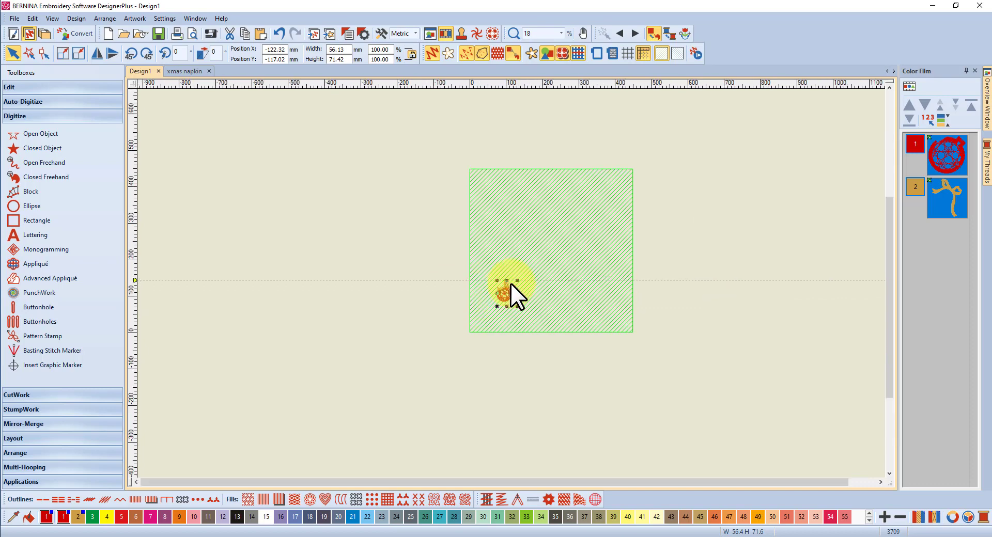
pyautogui.scroll(1, 511, 283)
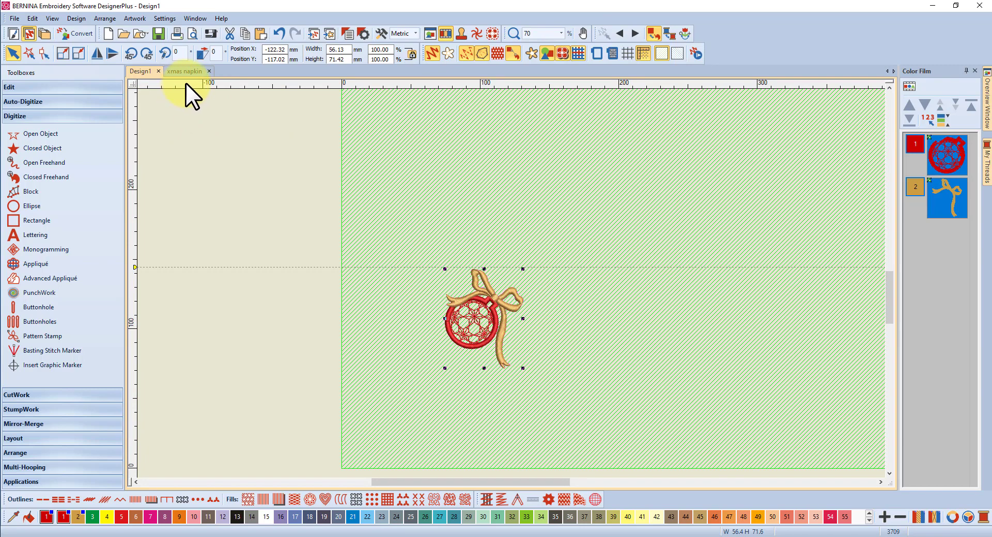
pyautogui.moveTo(185, 84); pyautogui.dragTo(538, 144)
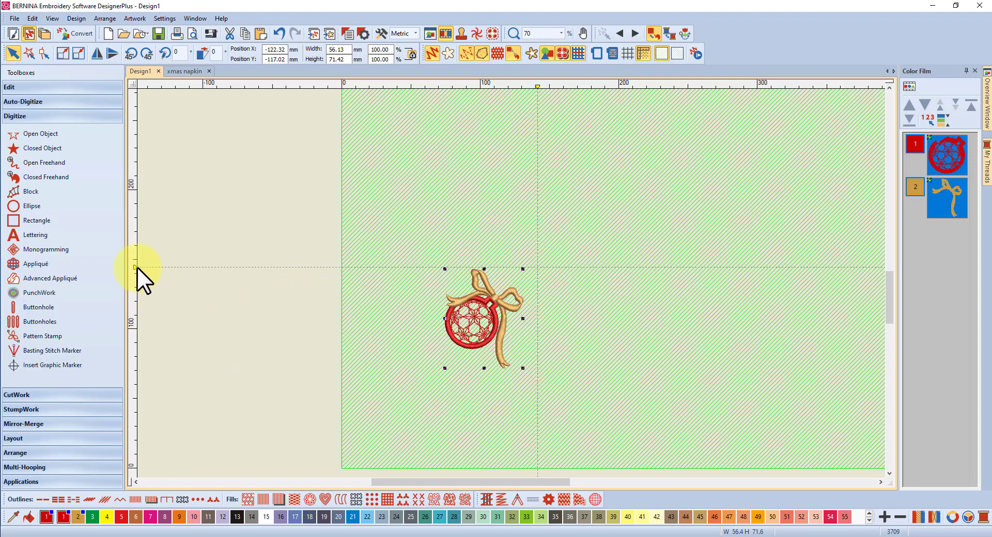
# Step: Move the vertical guide further from the work area's edge, to about 147 mm on the ruler
pyautogui.scroll(4, 142, 266)
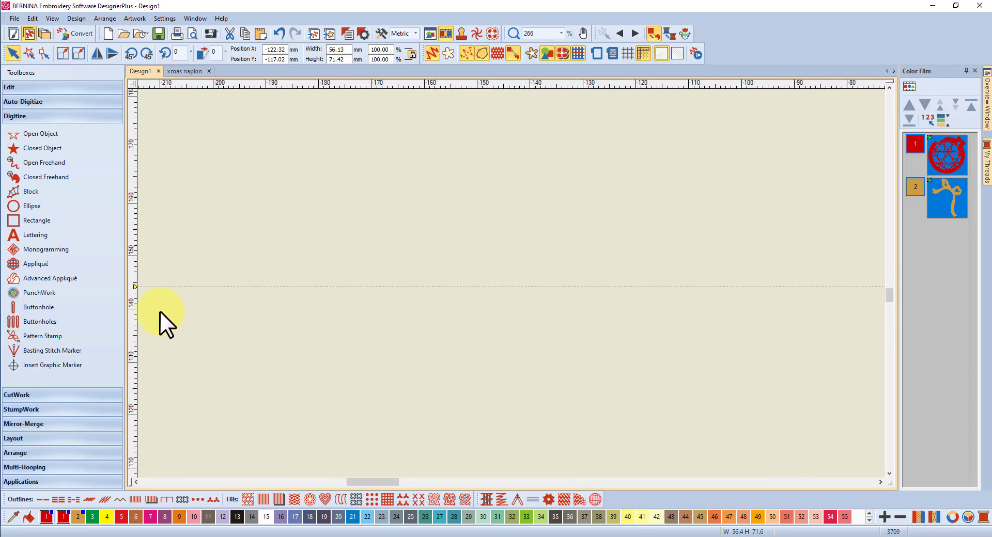
pyautogui.scroll(2, 160, 292)
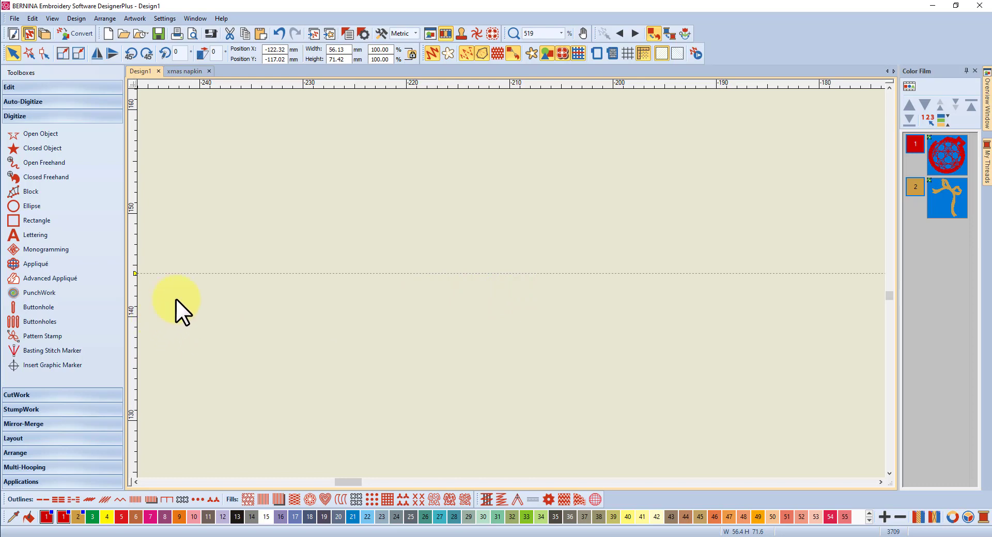
pyautogui.scroll(3, 176, 299)
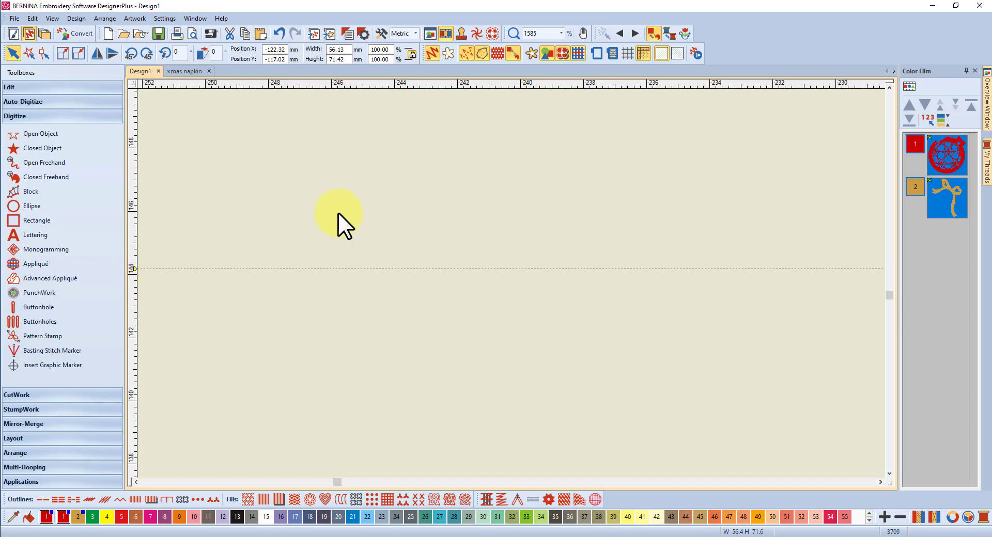
pyautogui.scroll(-6, 530, 123)
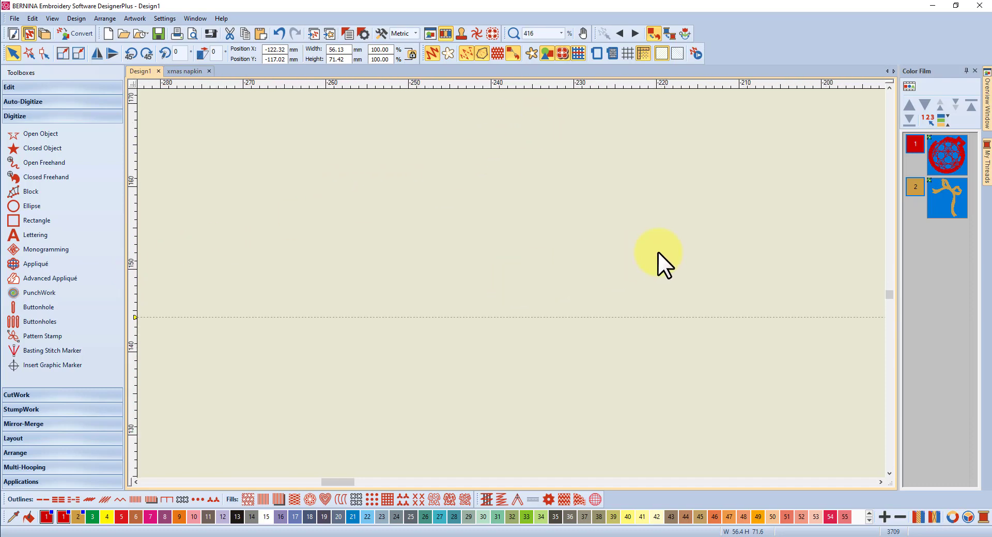
pyautogui.scroll(-5, 528, 274)
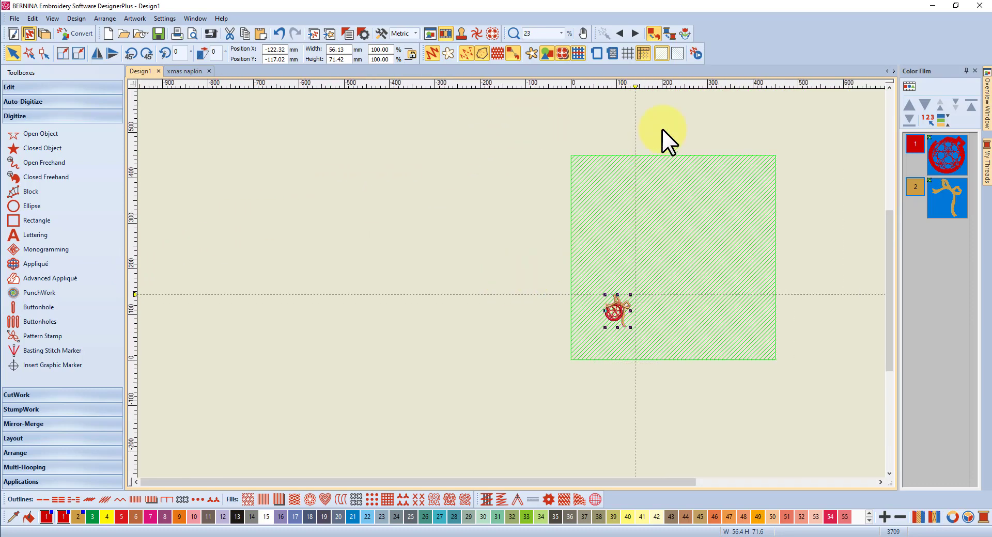
pyautogui.scroll(2, 509, 295)
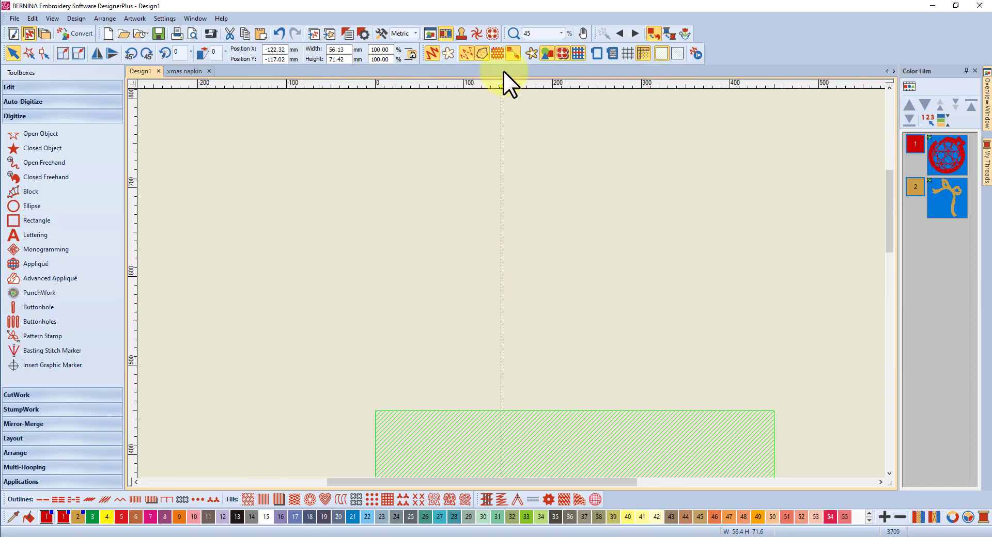
pyautogui.scroll(3, 510, 283)
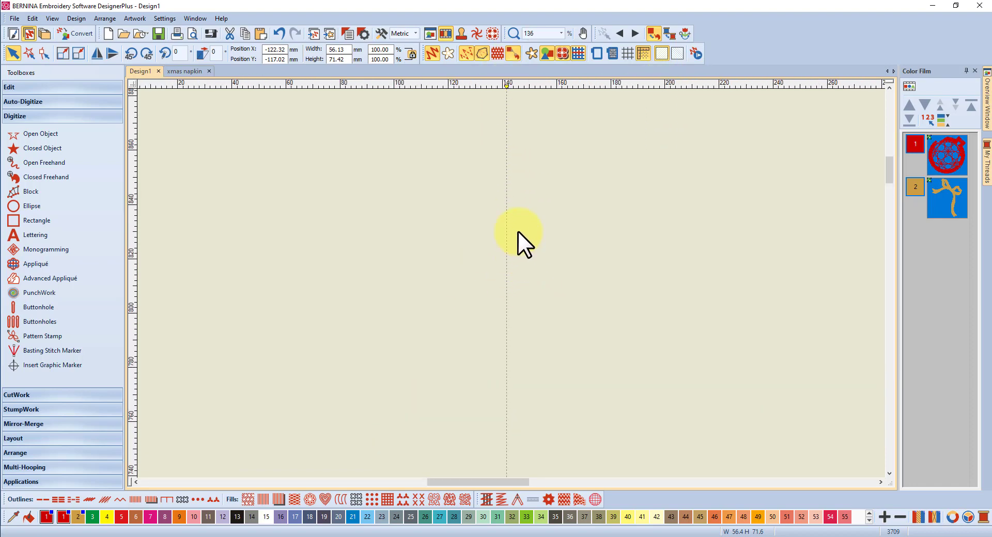
pyautogui.moveTo(506, 85); pyautogui.dragTo(524, 86)
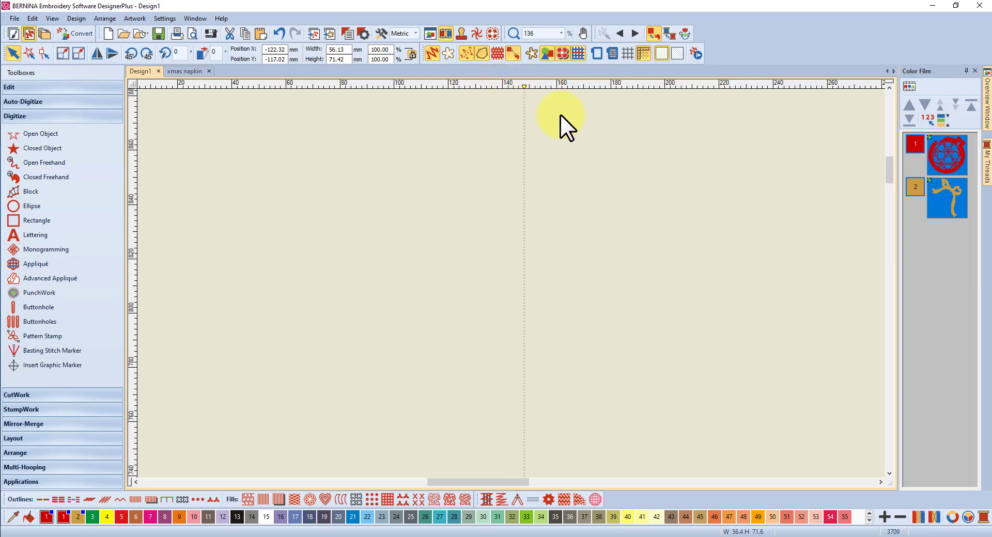
# Step: Move the ornament-and-bow design to about X -105 mm, Y -116 mm so its top and right edges meet the two guides
pyautogui.scroll(-10, 511, 284)
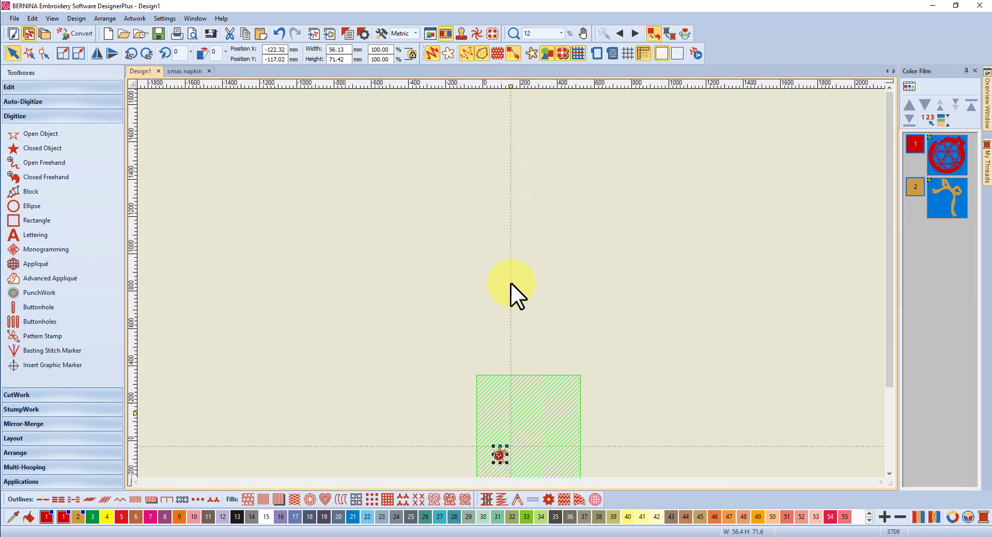
pyautogui.scroll(4, 511, 283)
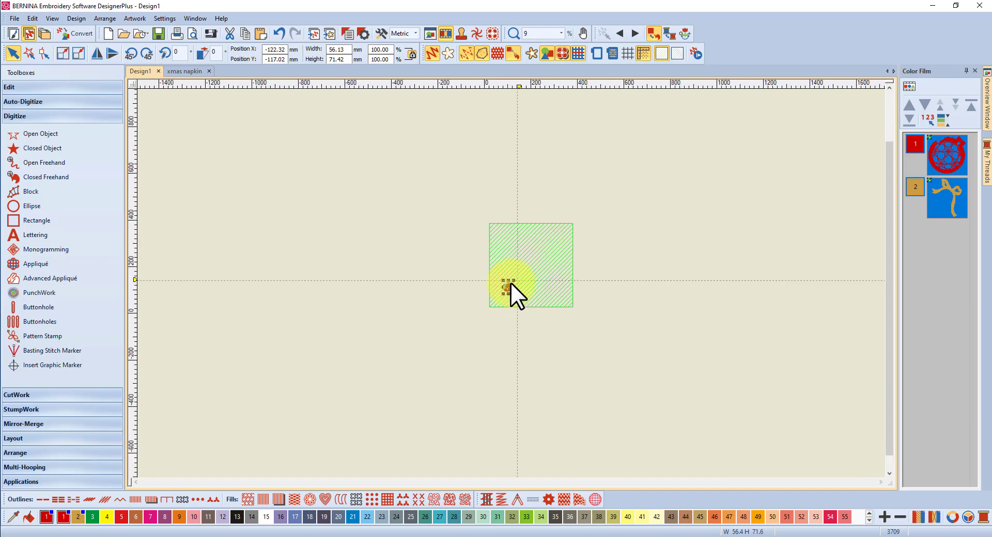
pyautogui.scroll(7, 511, 283)
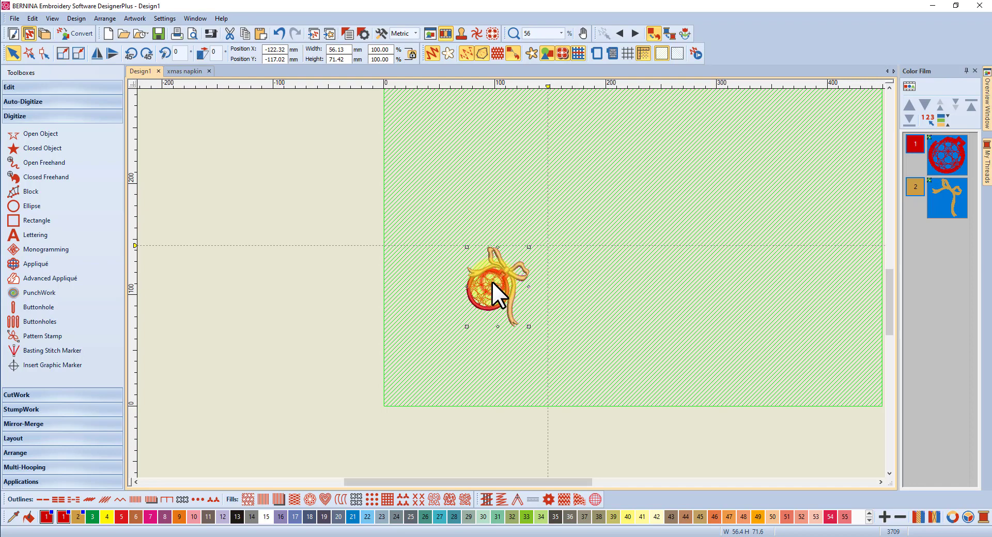
pyautogui.moveTo(492, 281); pyautogui.dragTo(509, 282)
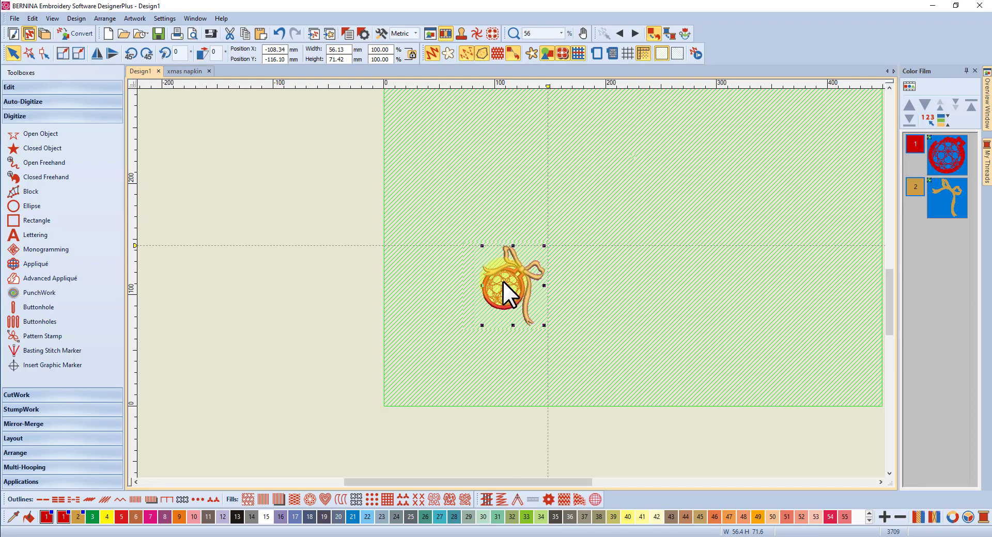
pyautogui.press('Right')
pyautogui.press('Right')
pyautogui.press('Right')
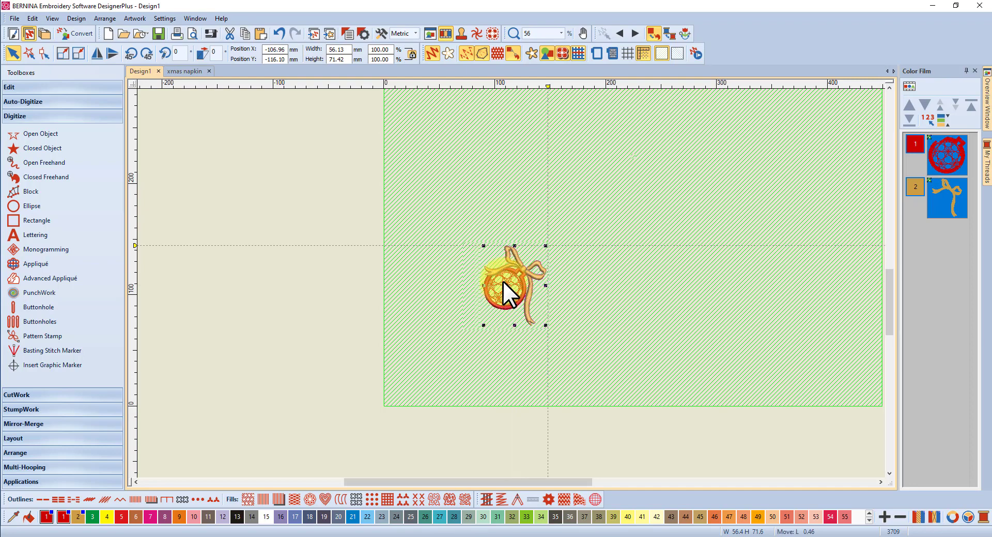
pyautogui.press('Right')
pyautogui.press('Right')
pyautogui.press('Right')
pyautogui.press('Right')
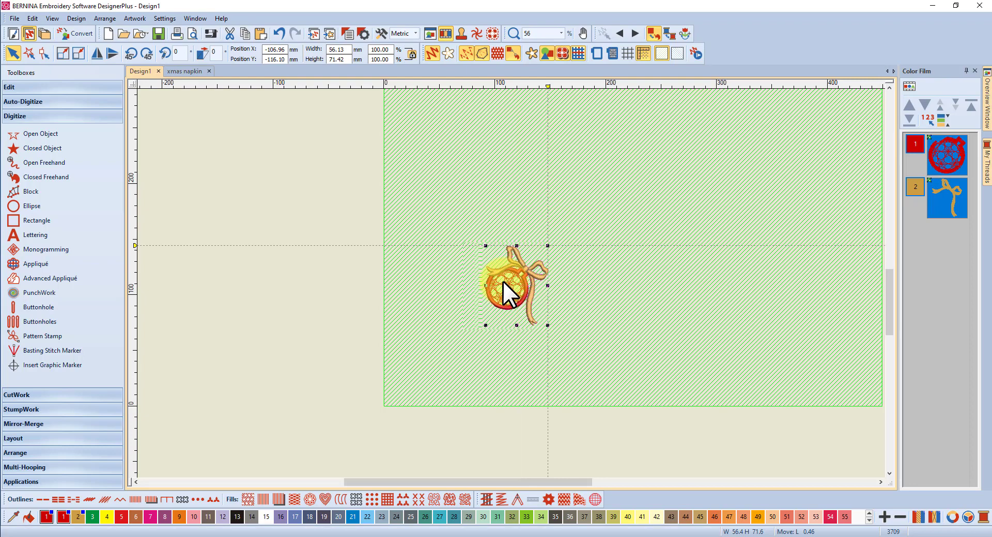
pyautogui.press('Right')
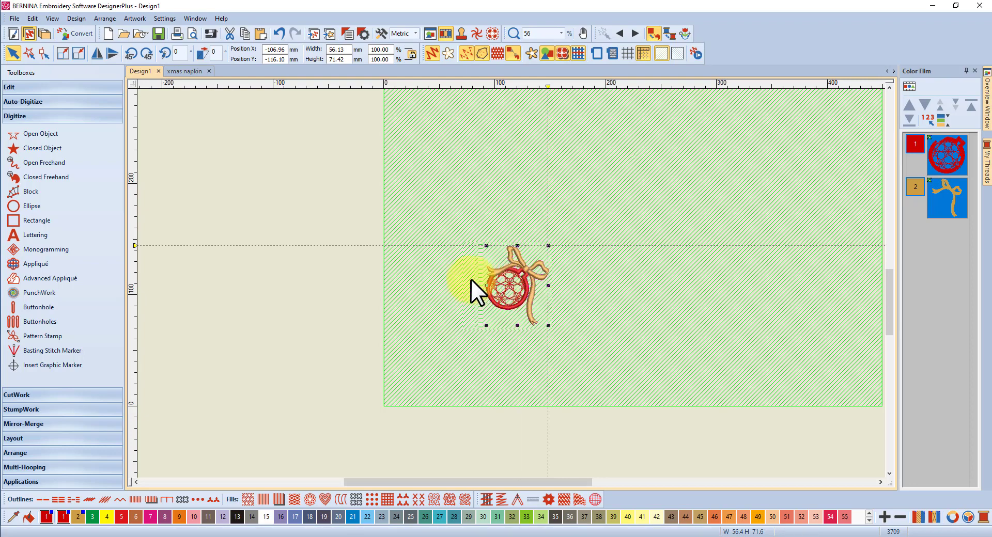
pyautogui.press('Right')
pyautogui.press('Right')
pyautogui.press('Right')
pyautogui.press('Right')
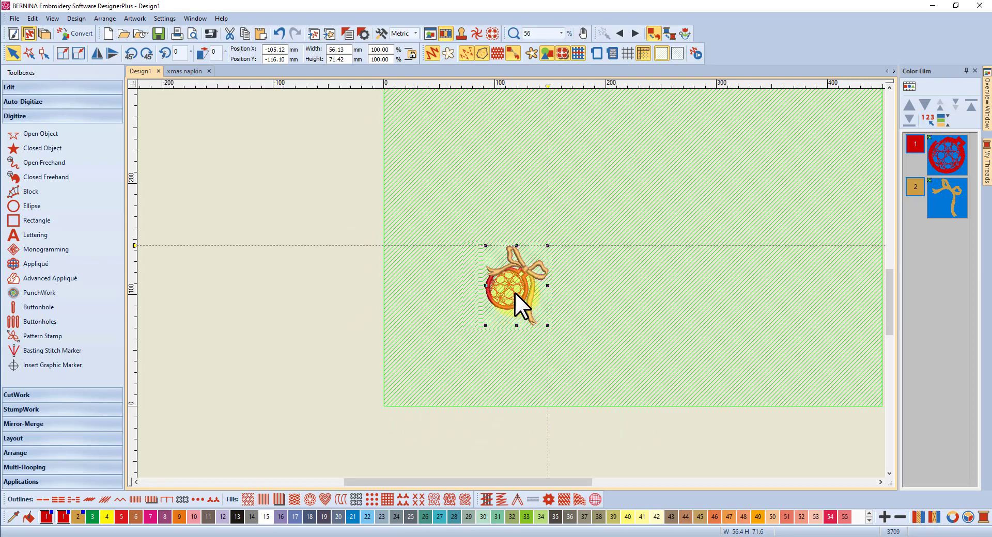
# Step: Remove both the vertical and the horizontal ruler guides
pyautogui.moveTo(546, 86); pyautogui.dragTo(131, 81)
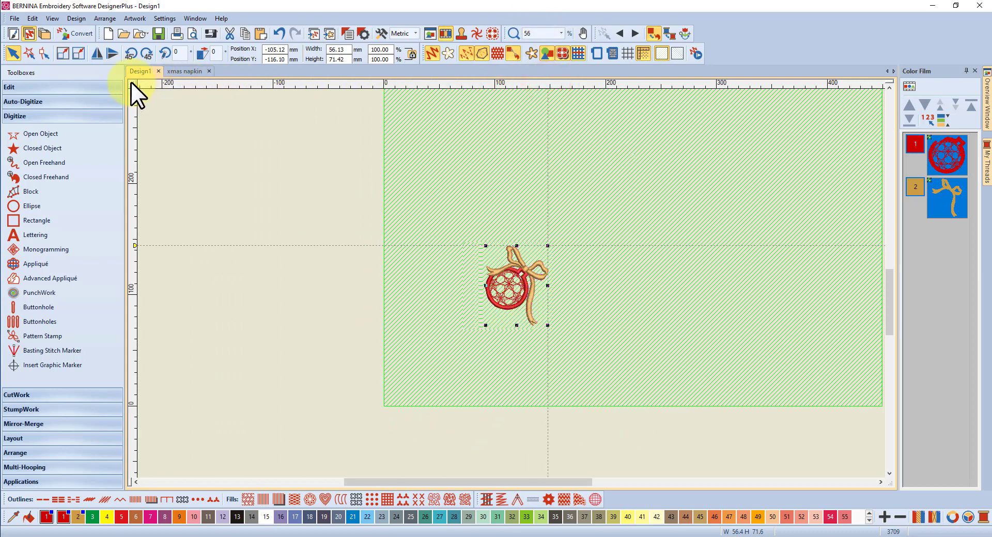
pyautogui.click(134, 246)
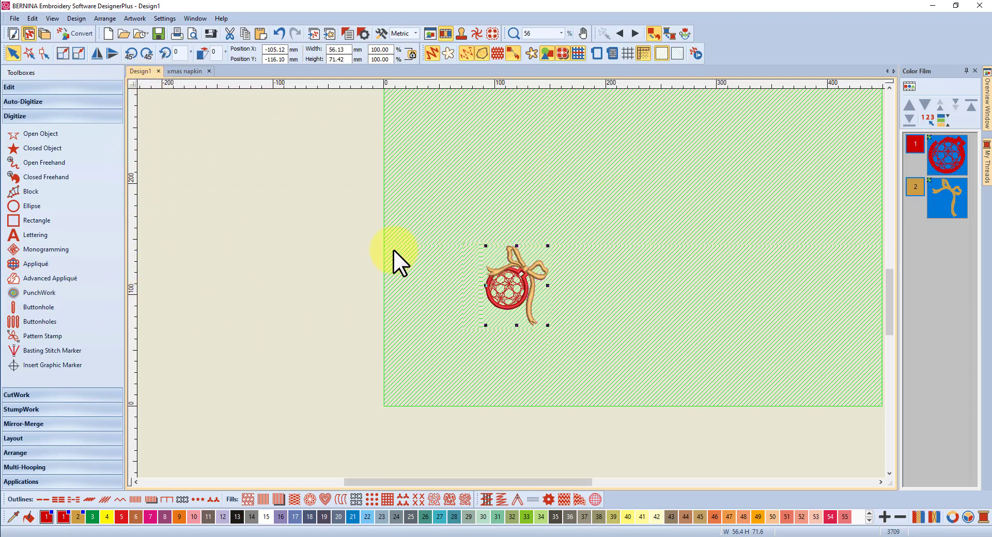
# Step: Digitize an L-shaped open object in colour 21 along the work area's lower-left corner, about 157 mm wide and 156 mm high
pyautogui.click(44, 136)
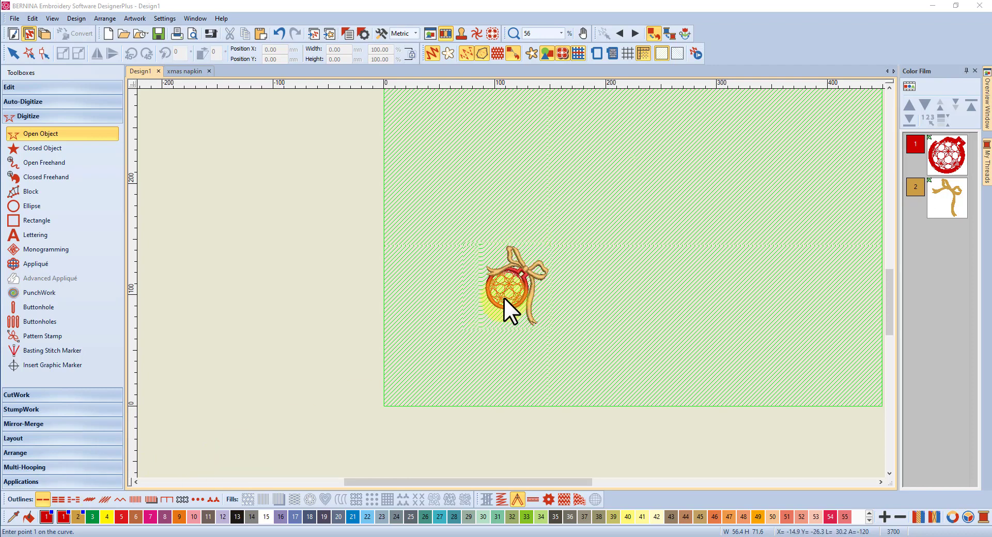
pyautogui.click(353, 518)
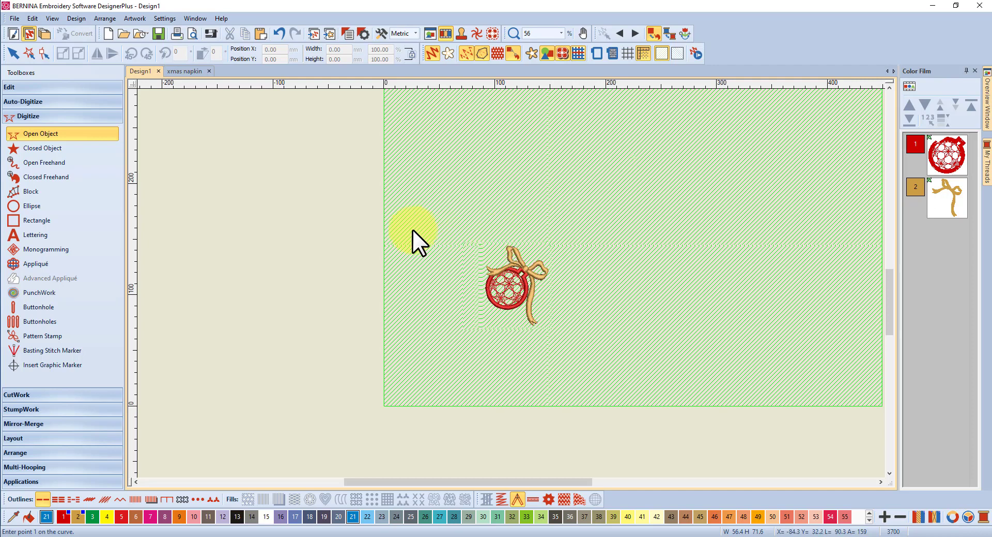
pyautogui.click(383, 233)
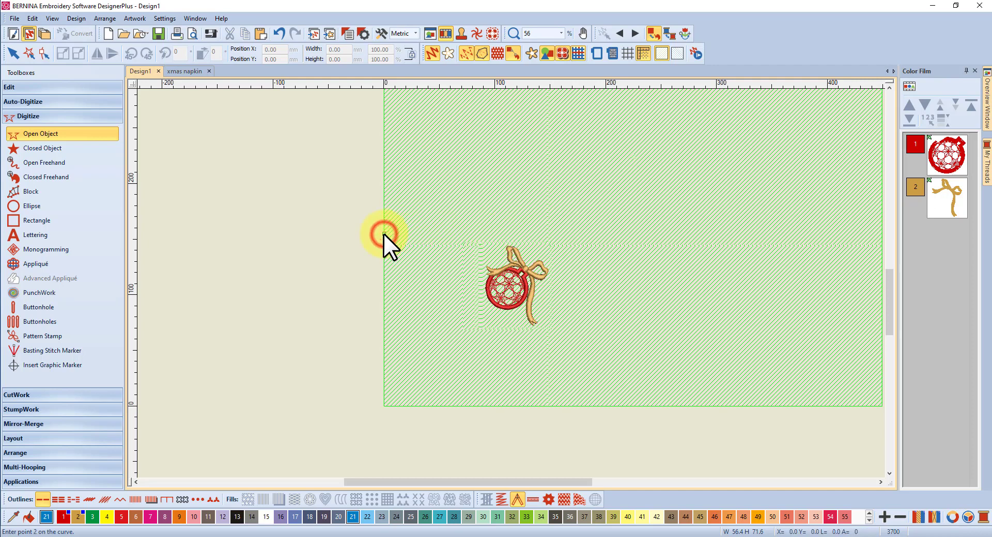
pyautogui.click(384, 405)
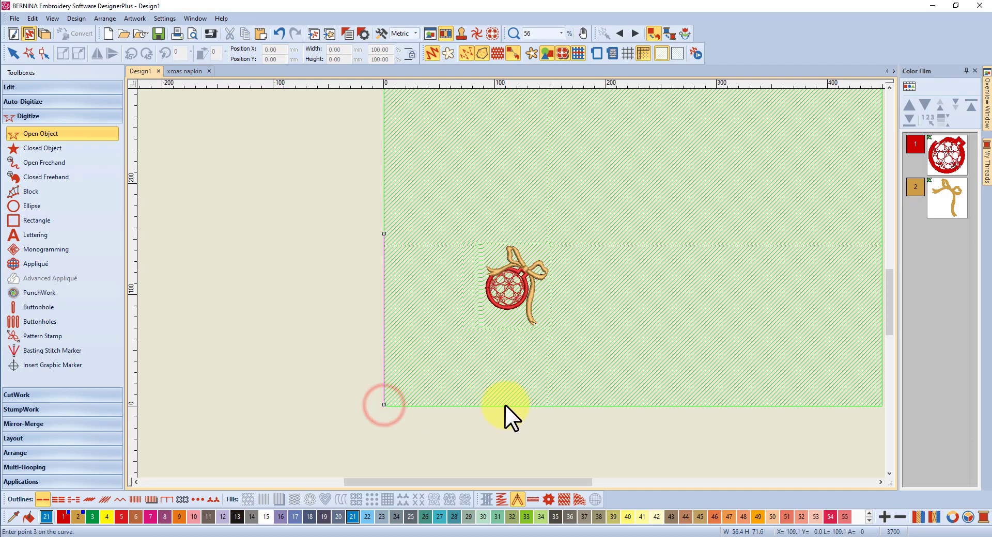
pyautogui.click(557, 407)
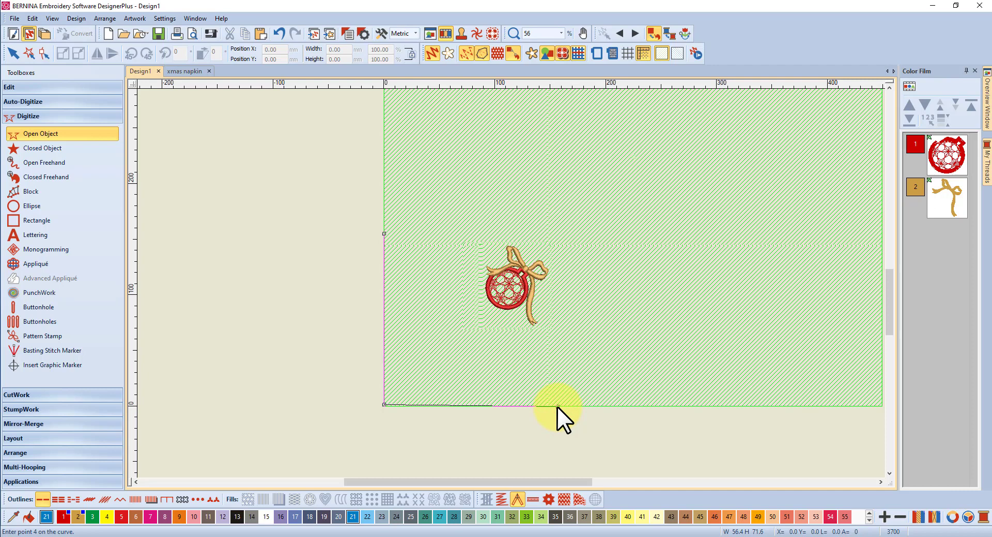
pyautogui.press('Return')
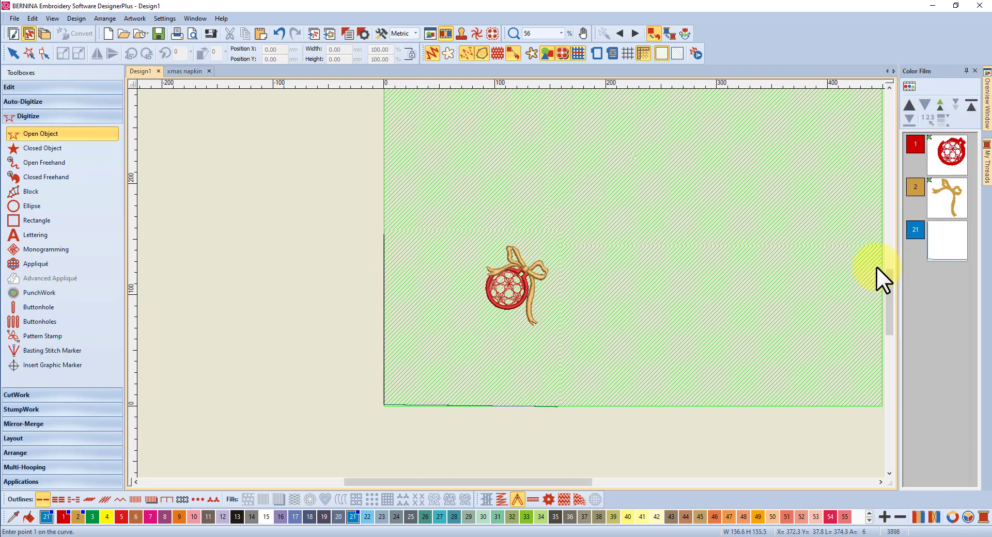
# Step: Move the blue corner outline to the start of the stitching sequence and deselect it
pyautogui.click(951, 238)
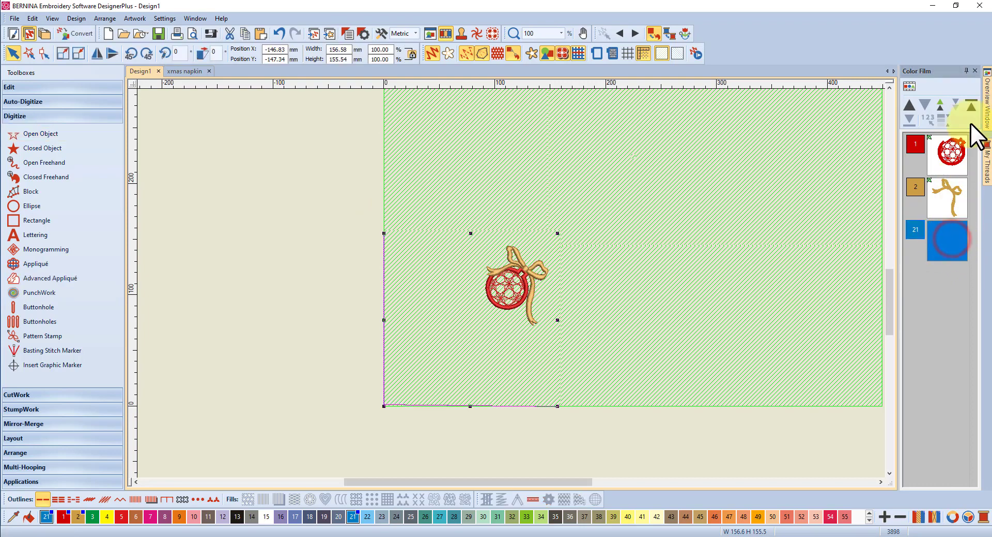
pyautogui.click(971, 104)
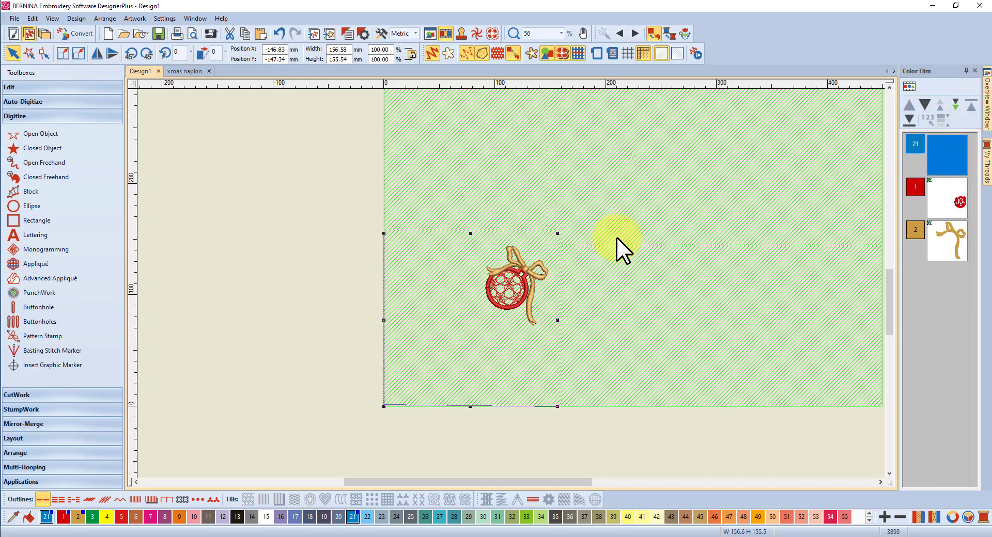
pyautogui.click(266, 190)
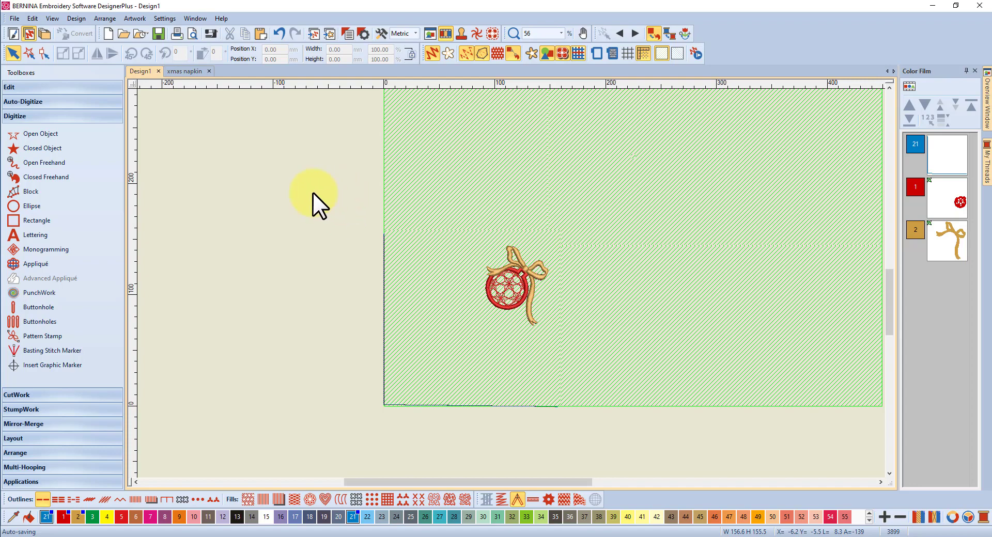
# Step: Draw an ellipse outline about 97 mm wide and 93 mm high around the ornament and shift it to about X -108 mm, Y -115 mm
pyautogui.click(32, 207)
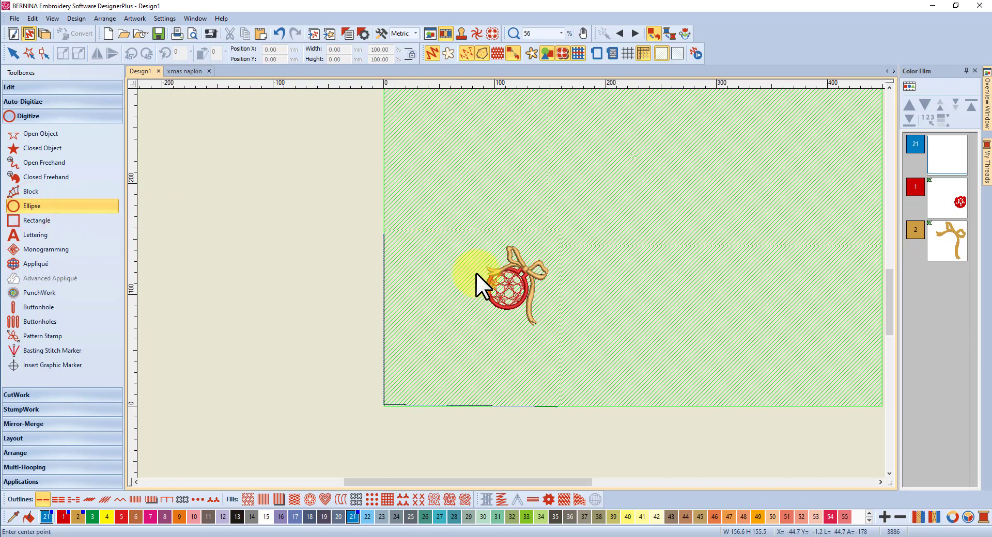
pyautogui.click(508, 284)
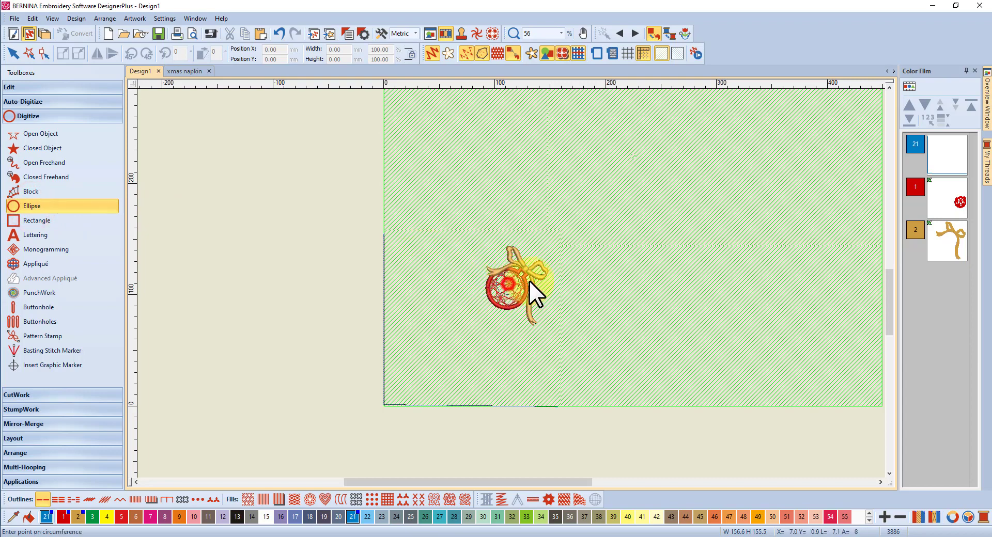
pyautogui.click(560, 292)
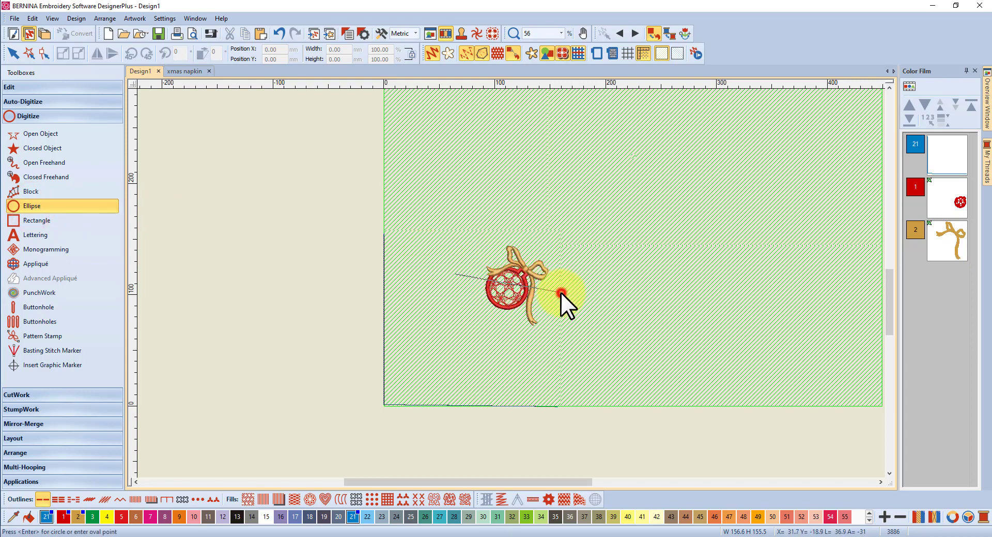
pyautogui.click(543, 237)
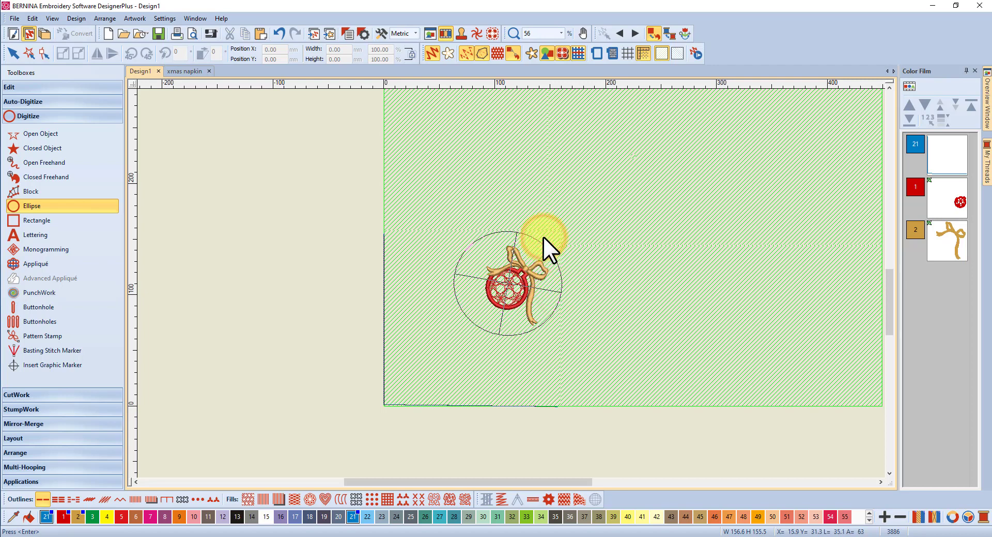
pyautogui.press('Return')
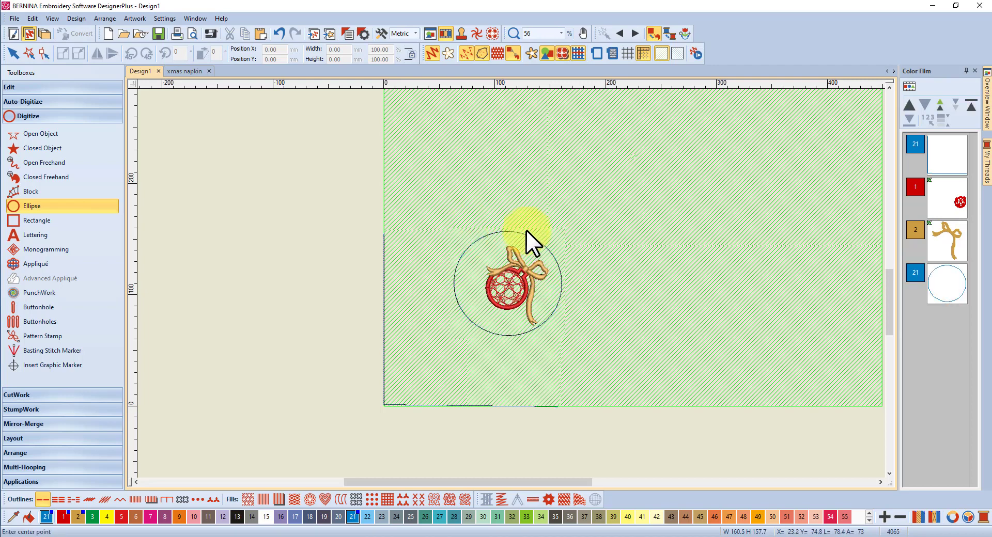
pyautogui.click(944, 281)
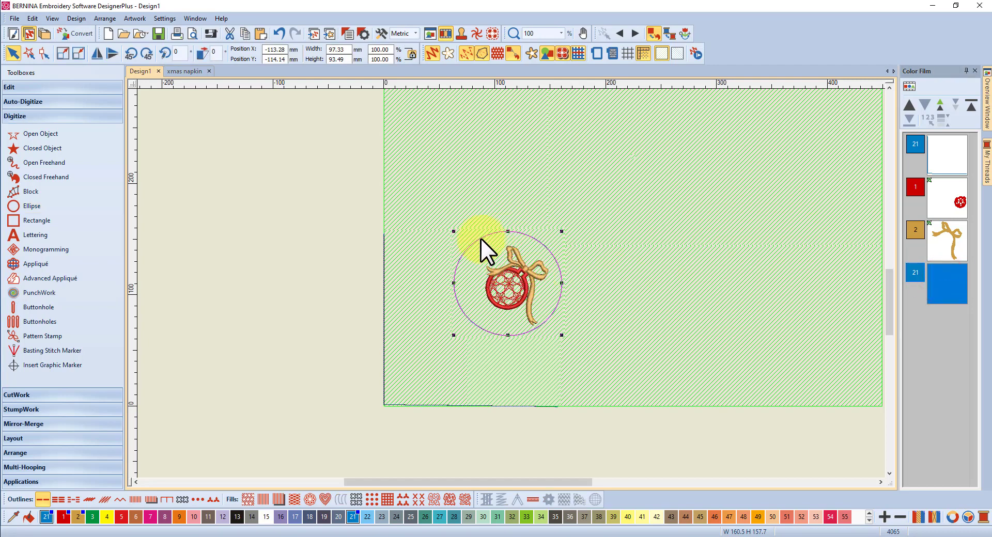
pyautogui.moveTo(480, 242); pyautogui.dragTo(488, 245)
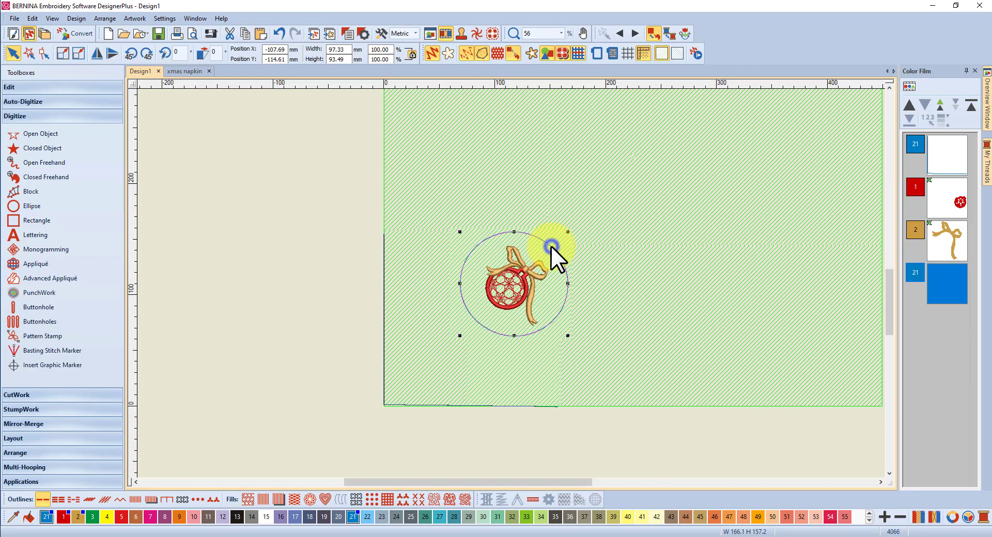
# Step: Set the circle's single outline stitch length to 6 mm in its object properties
pyautogui.rightClick(552, 246)
pyautogui.click(598, 253)
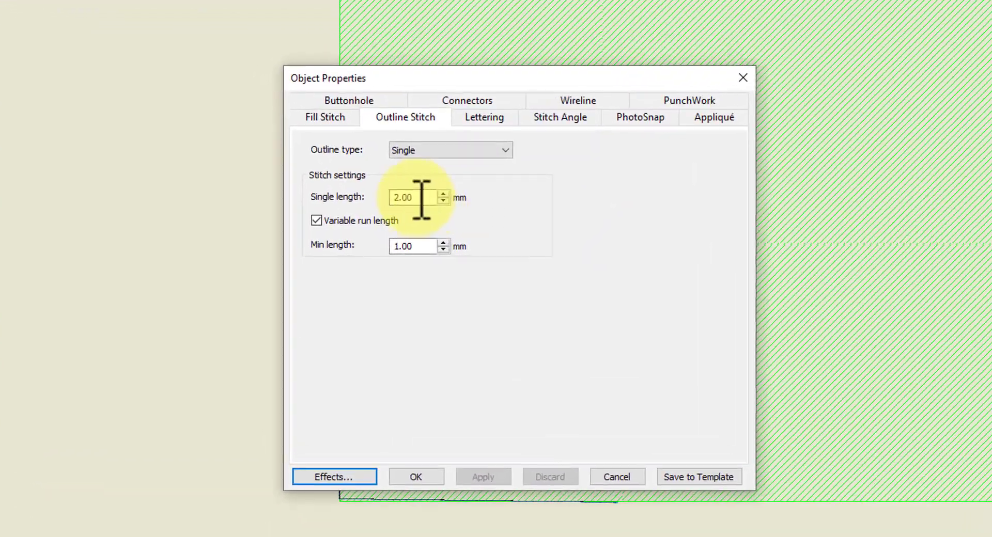
pyautogui.moveTo(426, 198); pyautogui.dragTo(384, 200)
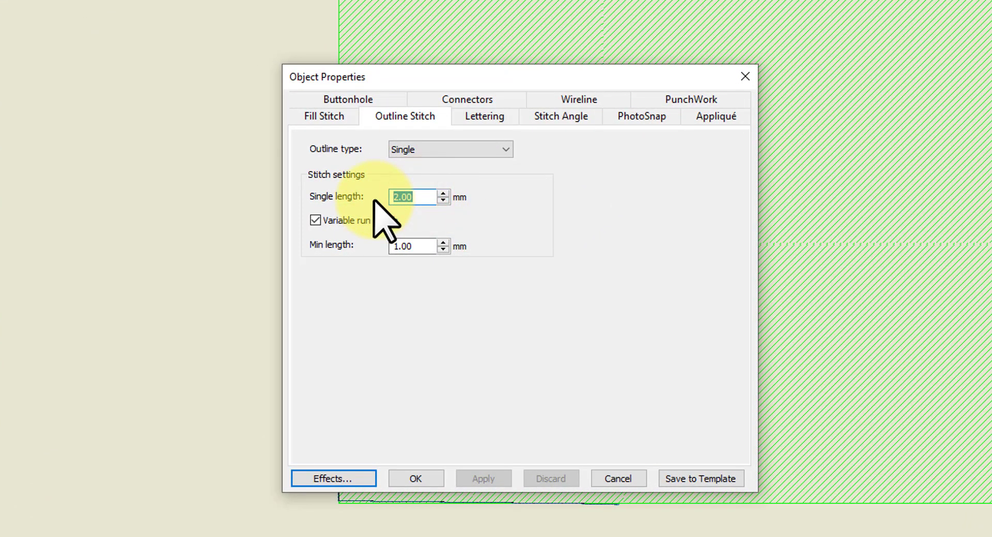
pyautogui.write('6')
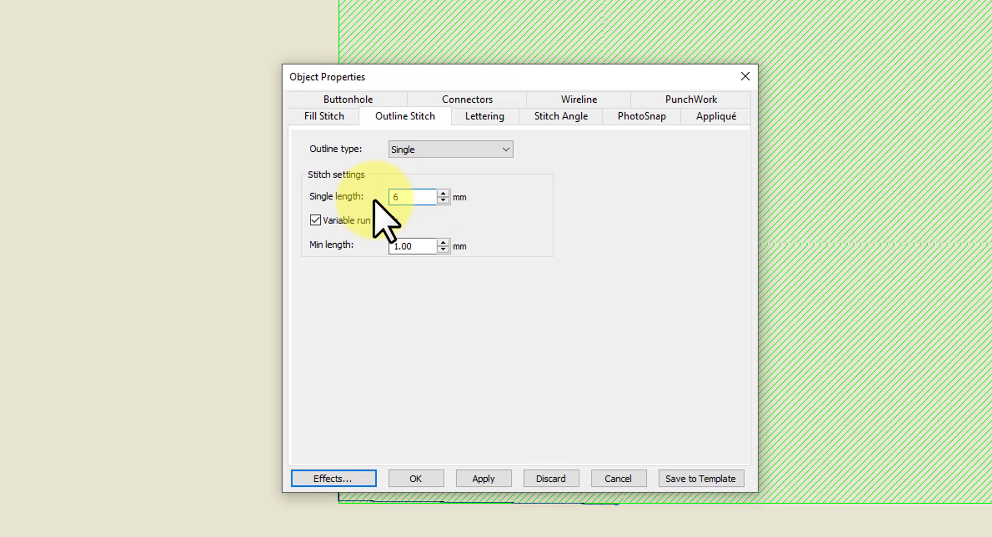
pyautogui.click(415, 479)
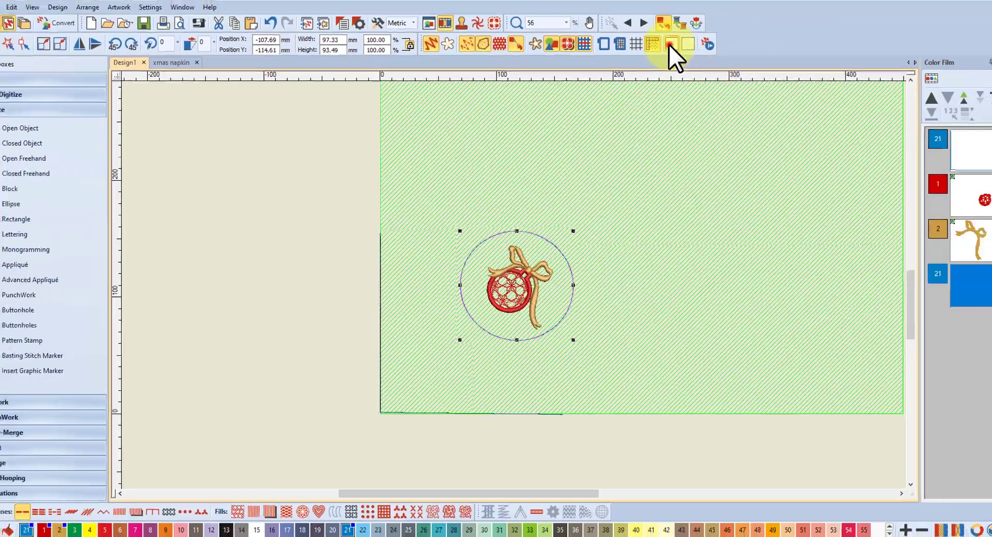
# Step: Hide the napkin work area and show the embroidery hoop around the design
pyautogui.click(659, 53)
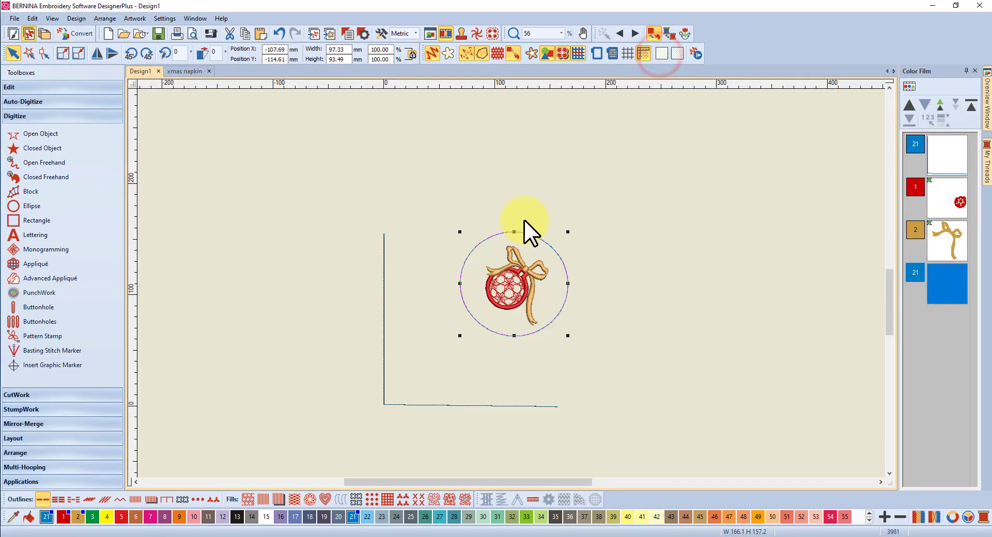
pyautogui.click(597, 53)
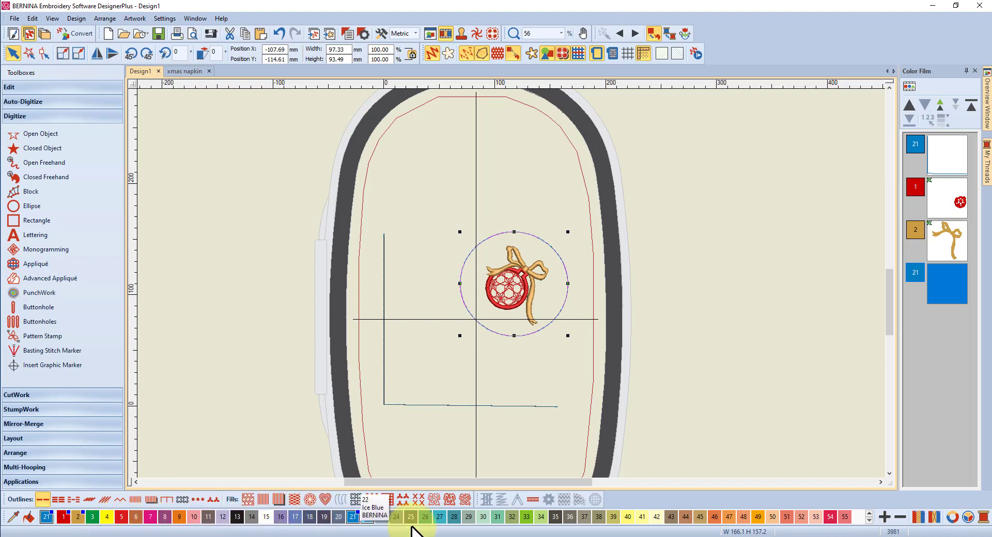
# Step: Recolour the circle outline to colour 33 and place it directly after the blue corner outline in the stitching sequence
pyautogui.click(526, 517)
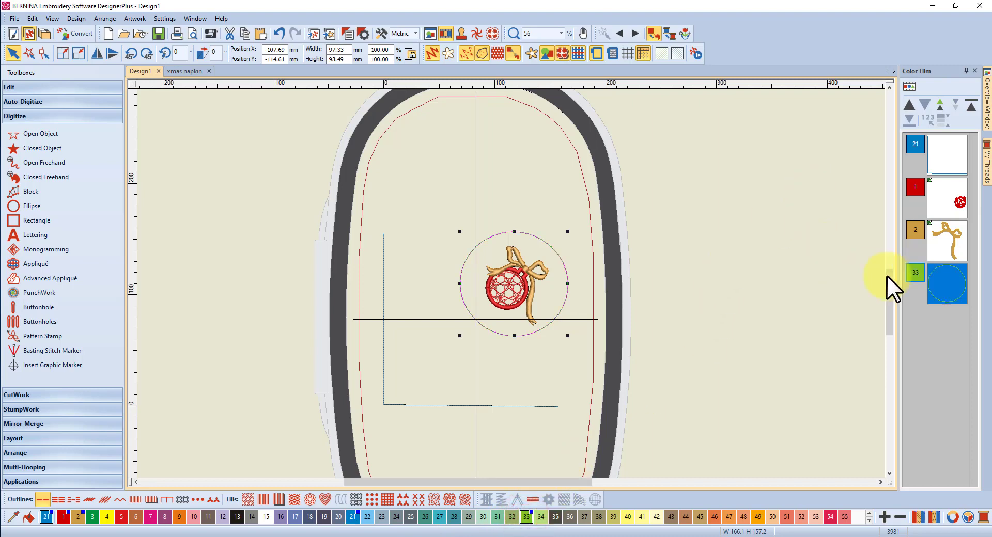
pyautogui.click(970, 106)
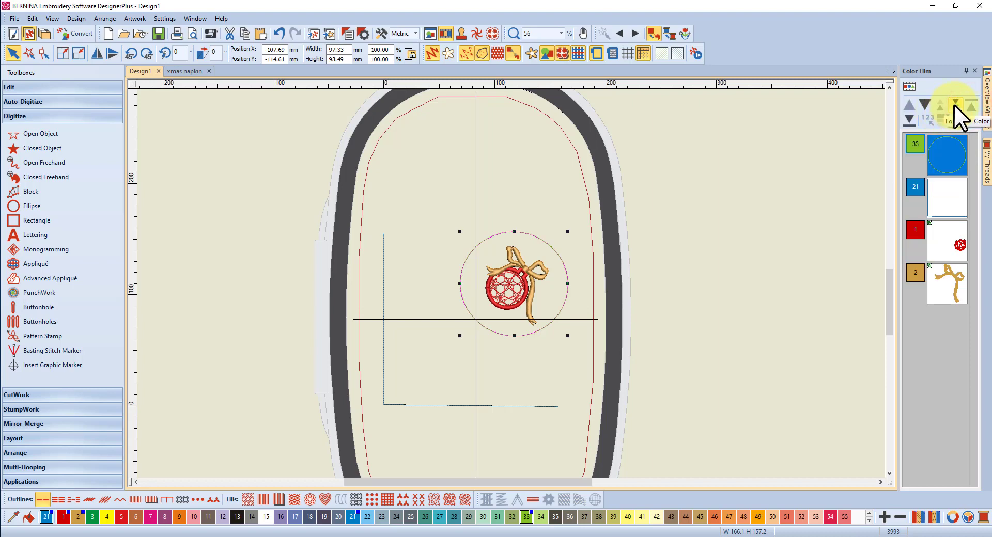
pyautogui.click(955, 105)
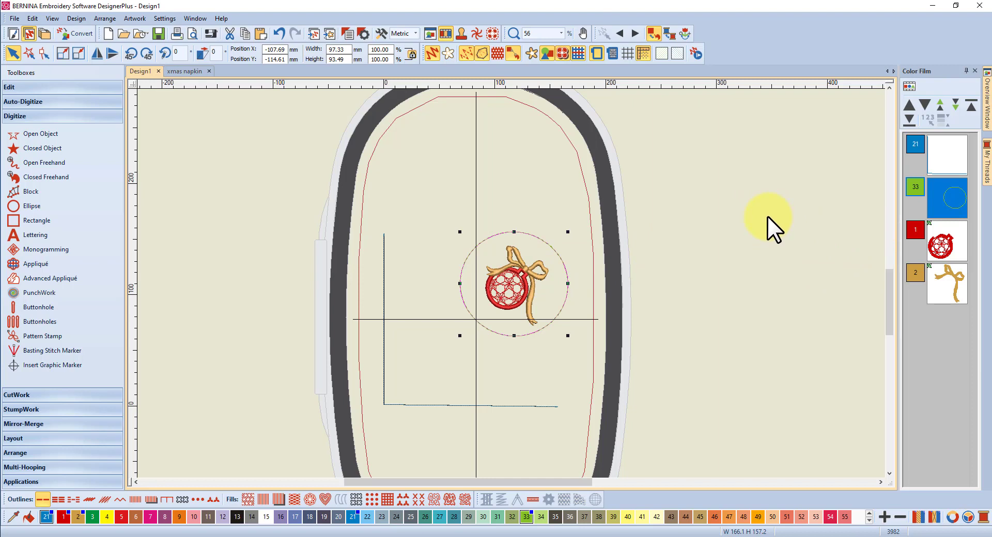
# Step: Select all four colour blocks, from the corner outline to the gold bow, and group them
pyautogui.click(948, 159)
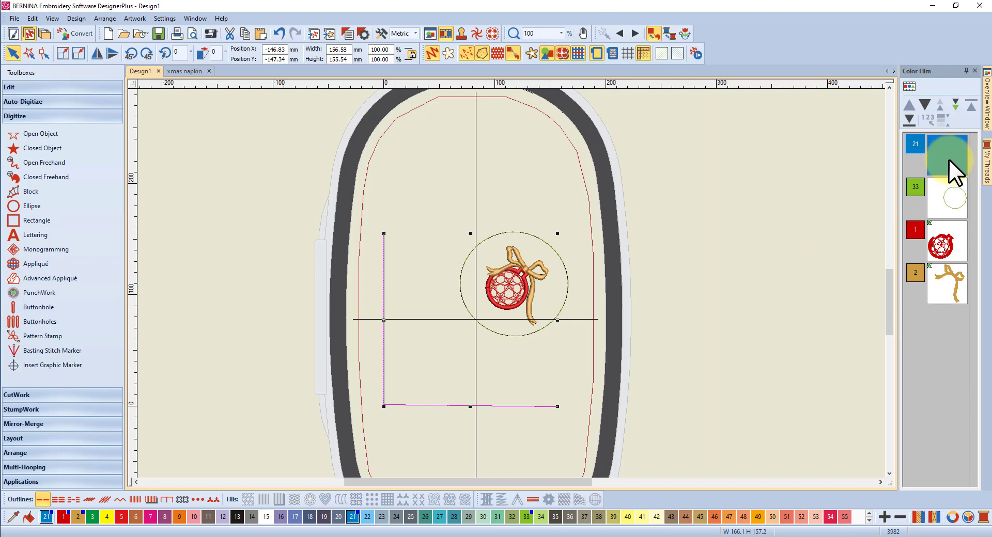
pyautogui.keyDown('shift'); pyautogui.click(946, 281); pyautogui.keyUp('shift')
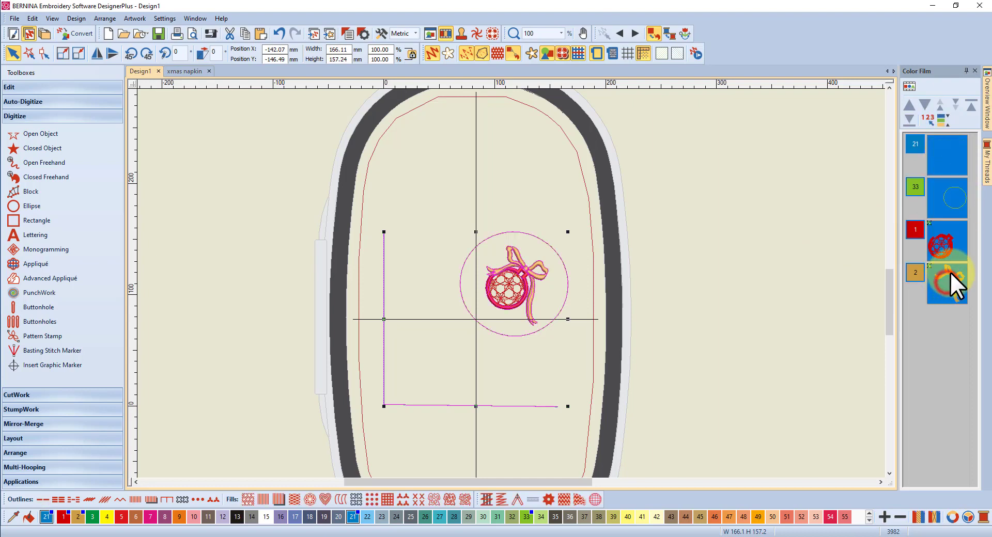
pyautogui.rightClick(950, 192)
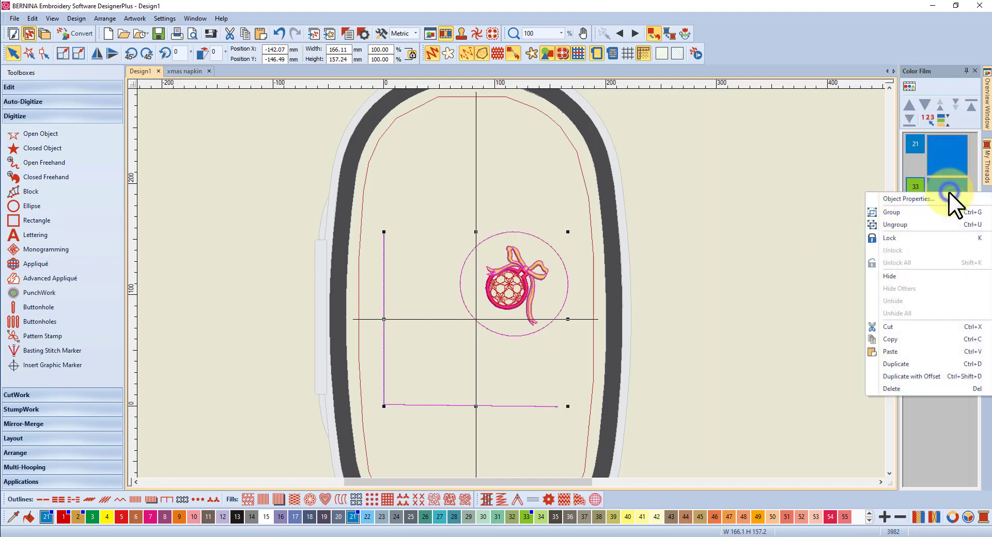
pyautogui.click(890, 213)
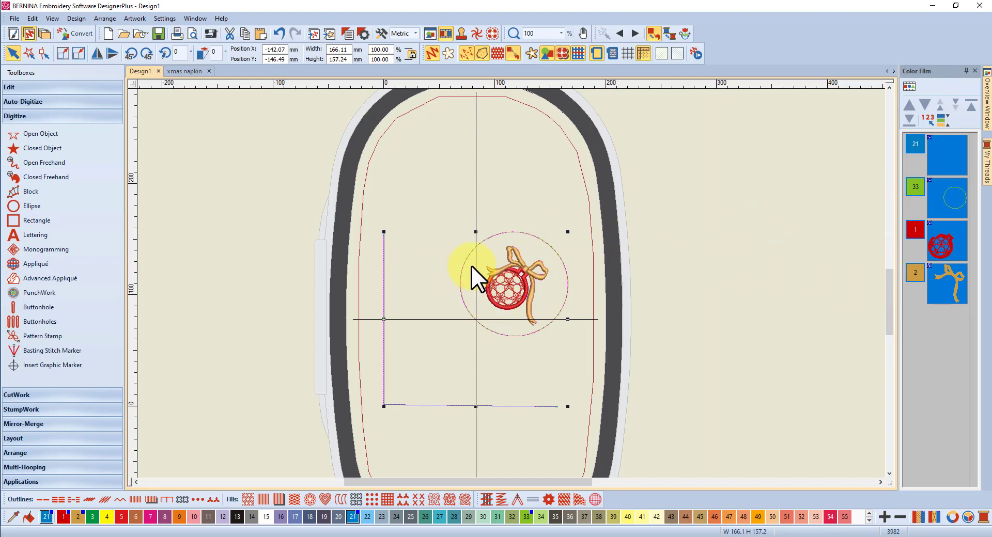
# Step: Place a copy of the grouped design directly below the original in the hoop, at about X -141 mm, Y -309 mm
pyautogui.scroll(-1, 472, 266)
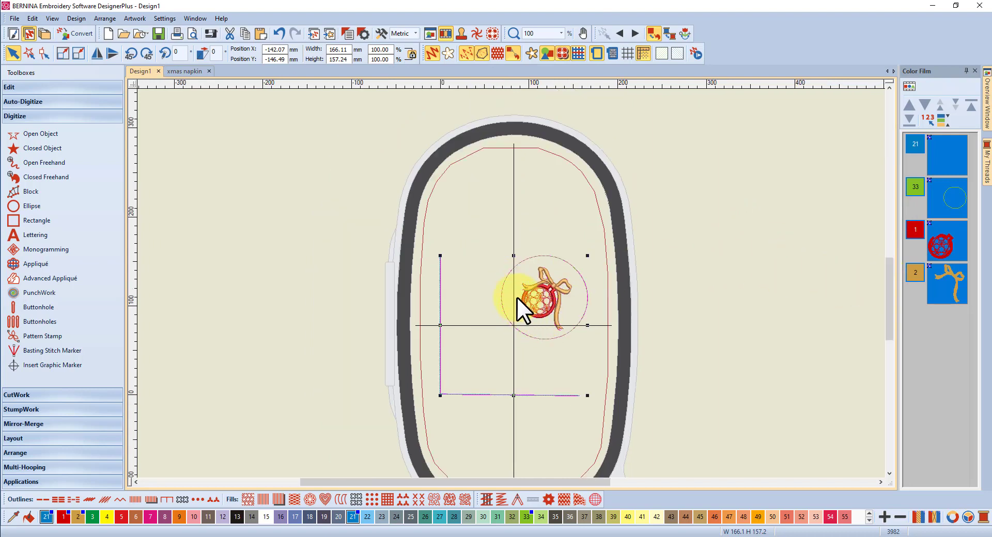
pyautogui.moveTo(516, 299); pyautogui.dragTo(518, 443)
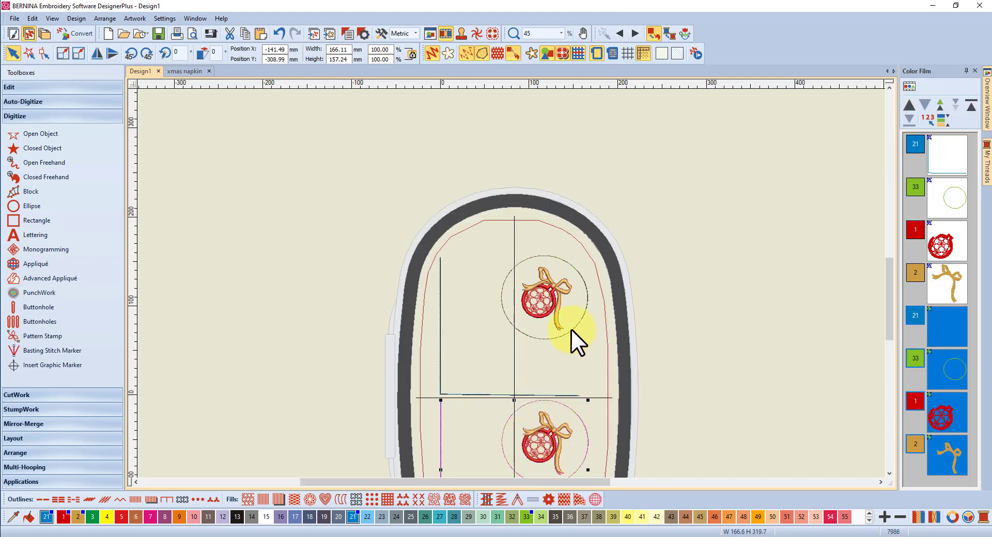
pyautogui.scroll(-2, 572, 334)
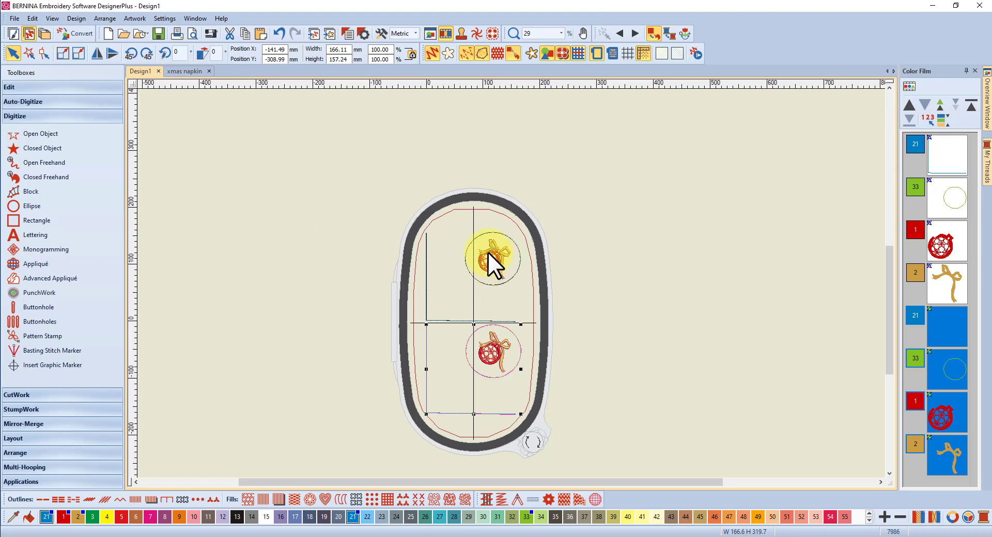
# Step: Open the xmas napkin design, and switch to Photos to view the picture IMG_20191207_140817.jpg of the hooped napkin
pyautogui.click(141, 32)
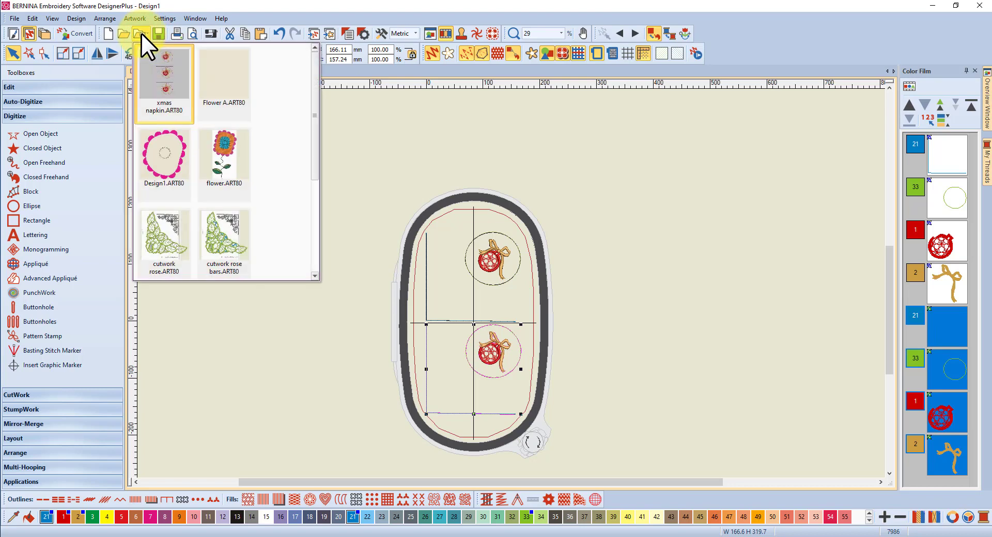
pyautogui.click(165, 74)
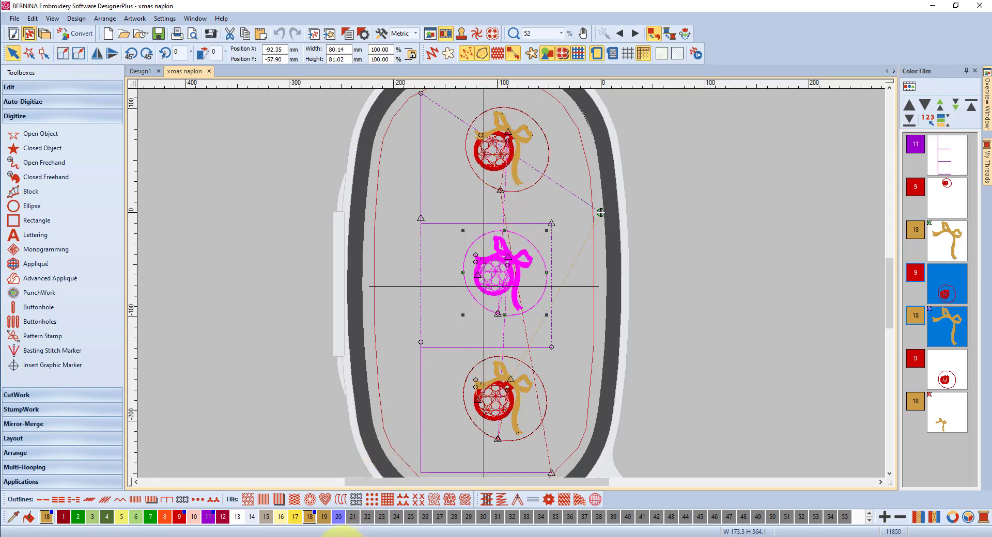
pyautogui.moveTo(341, 533)
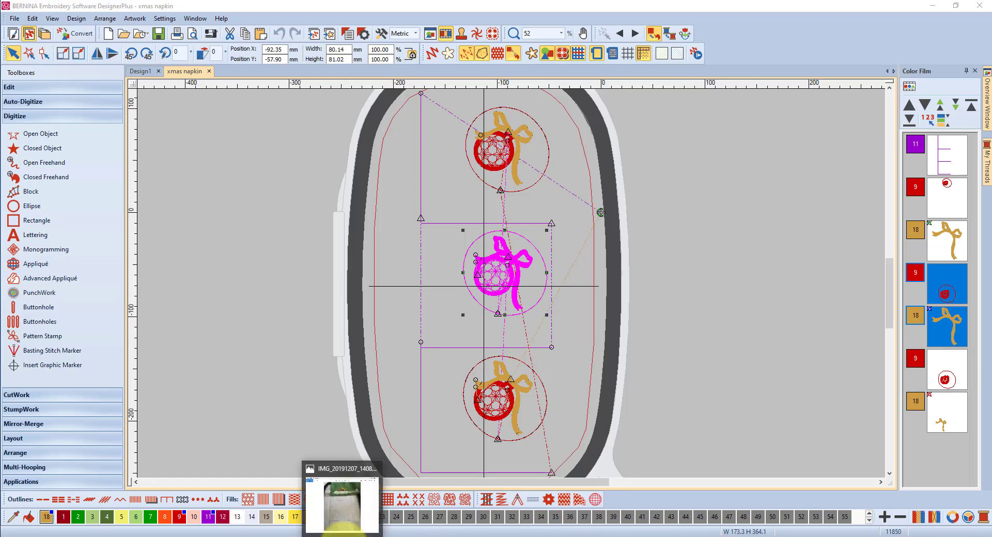
pyautogui.click(342, 535)
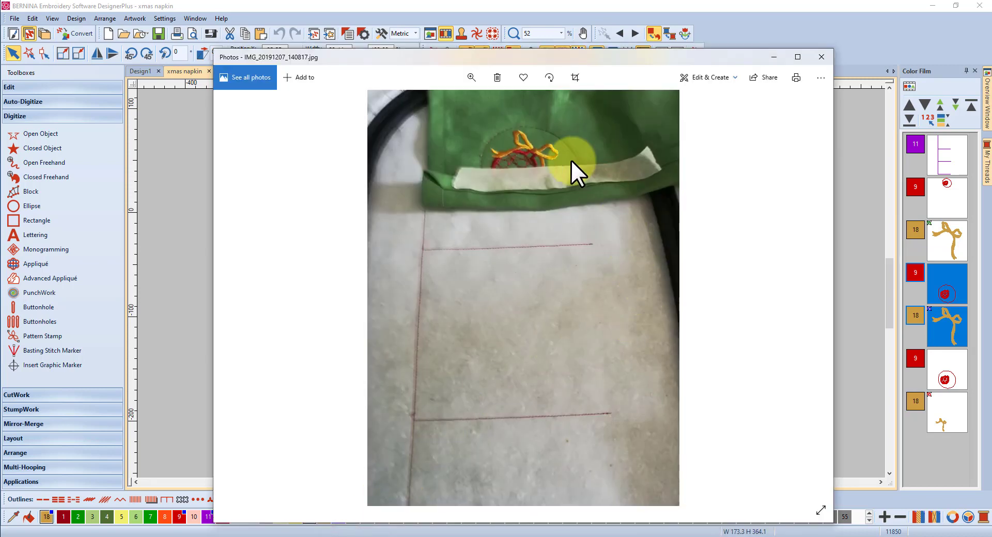